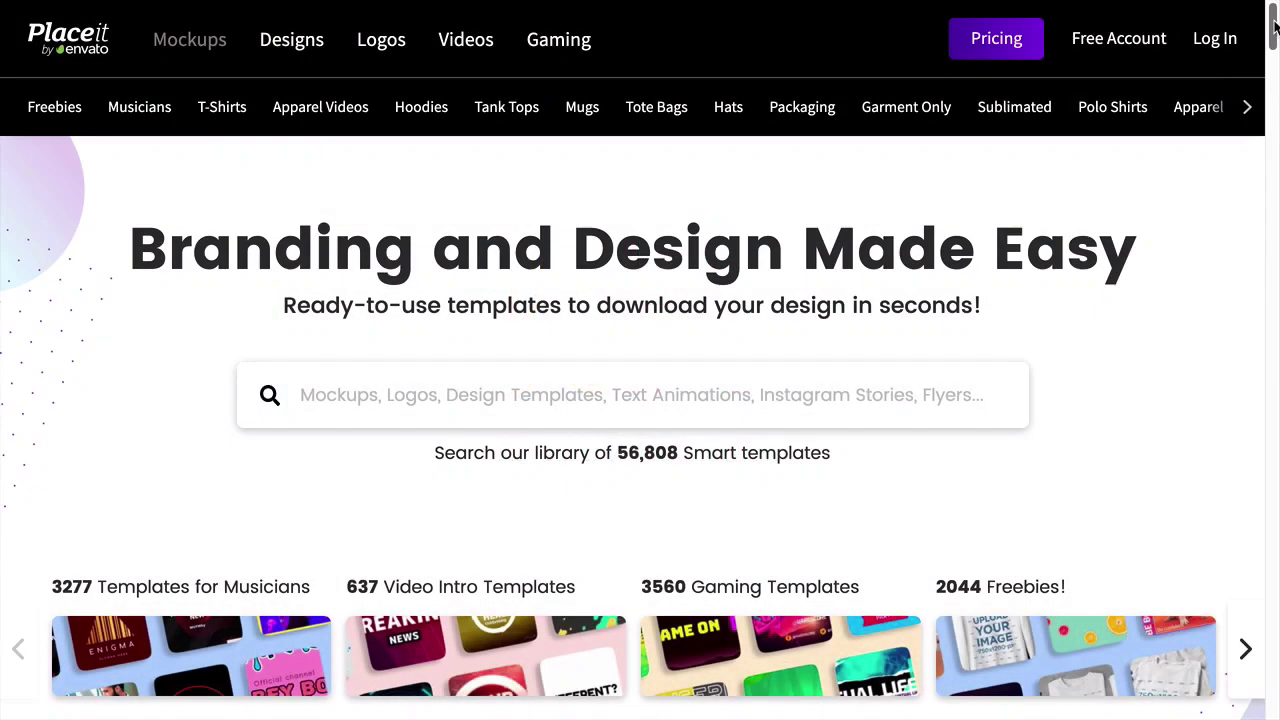
# Scroll the Placeit homepage and log in so My Downloads appears
pyautogui.moveTo(1276, 28); pyautogui.dragTo(1275, 160)
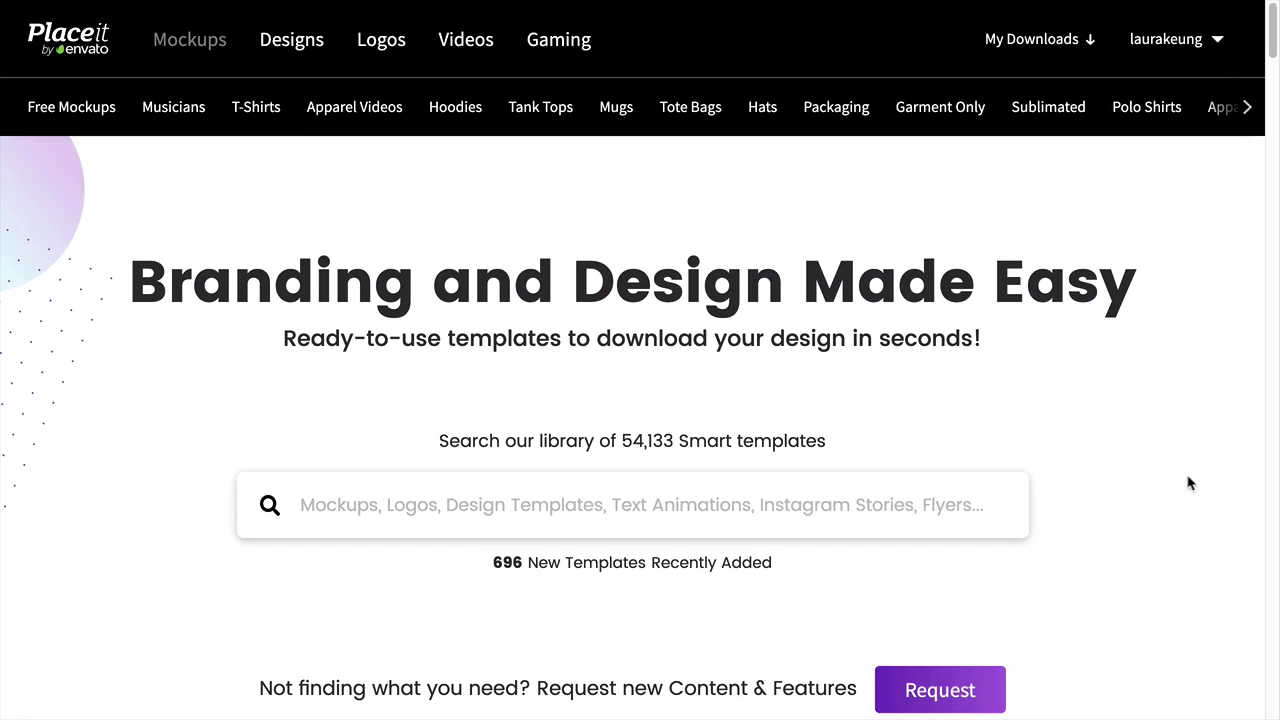
# Search for 'monogram' templates and open the Wild-Mint monogram logo from the results
pyautogui.write('monogram')
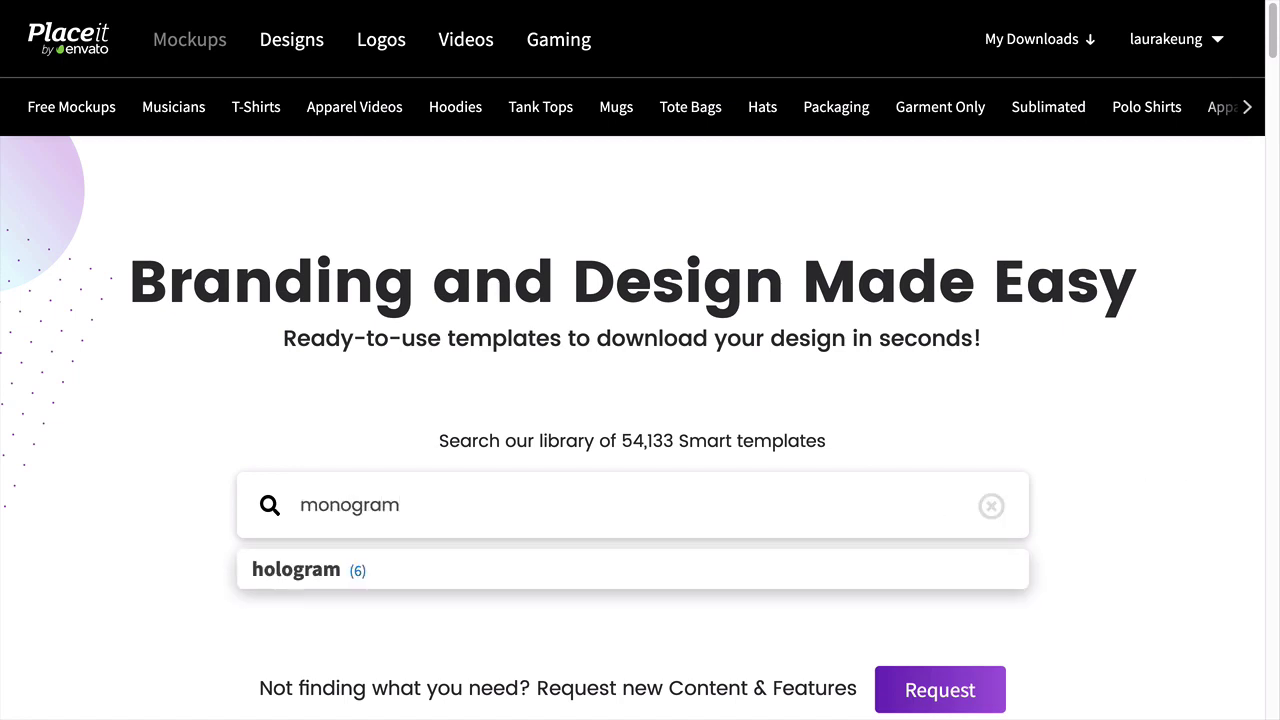
pyautogui.press('Return')
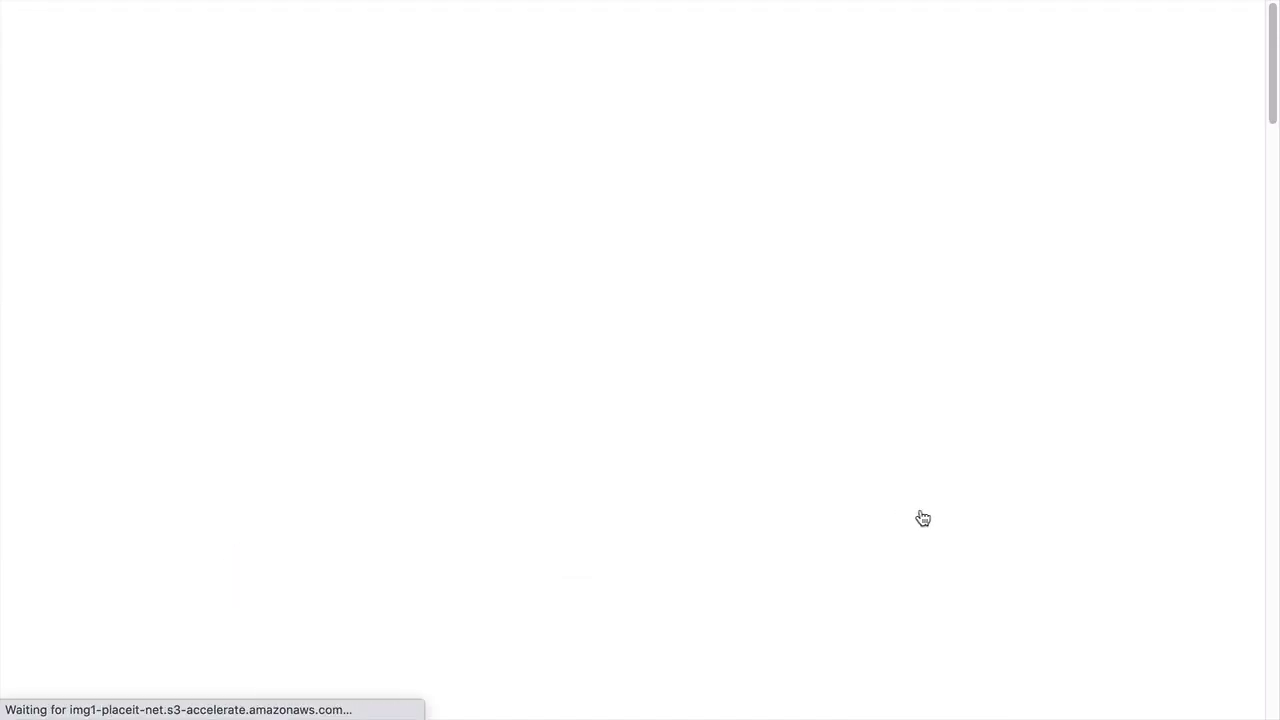
pyautogui.scroll(-4, 1266, 286)
pyautogui.scroll(-10, 1268, 286)
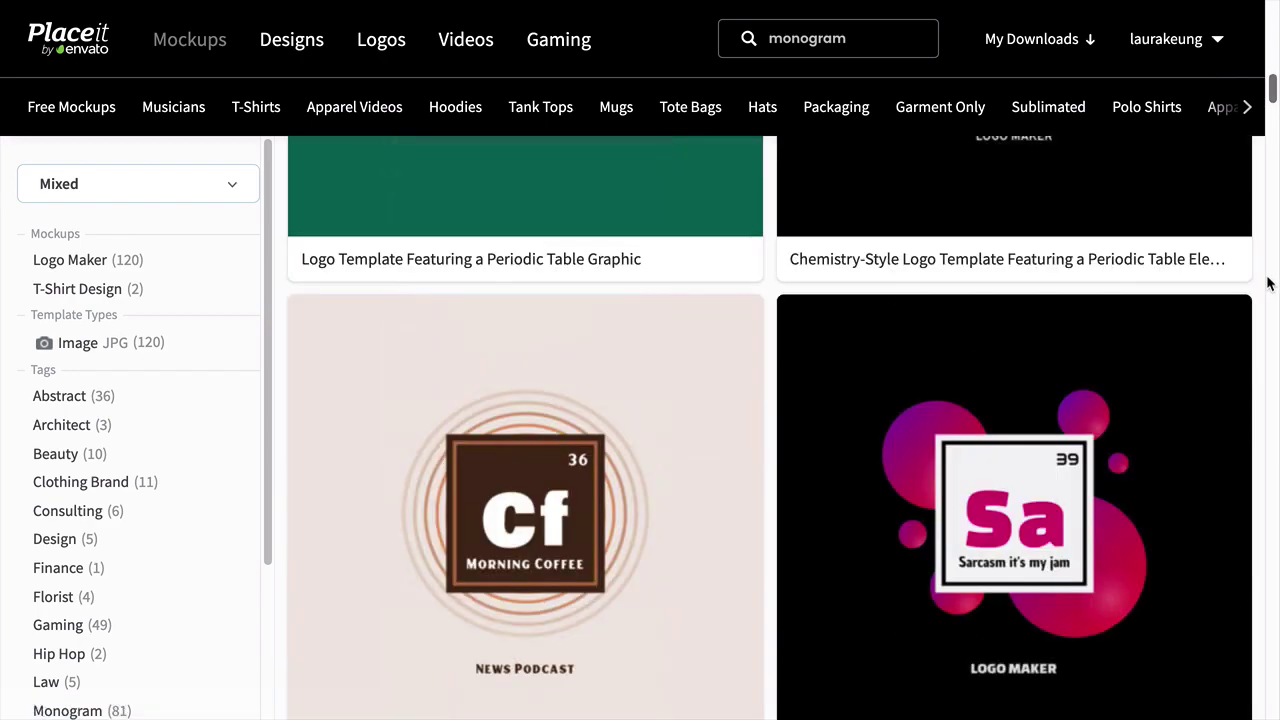
pyautogui.scroll(-7, 1266, 278)
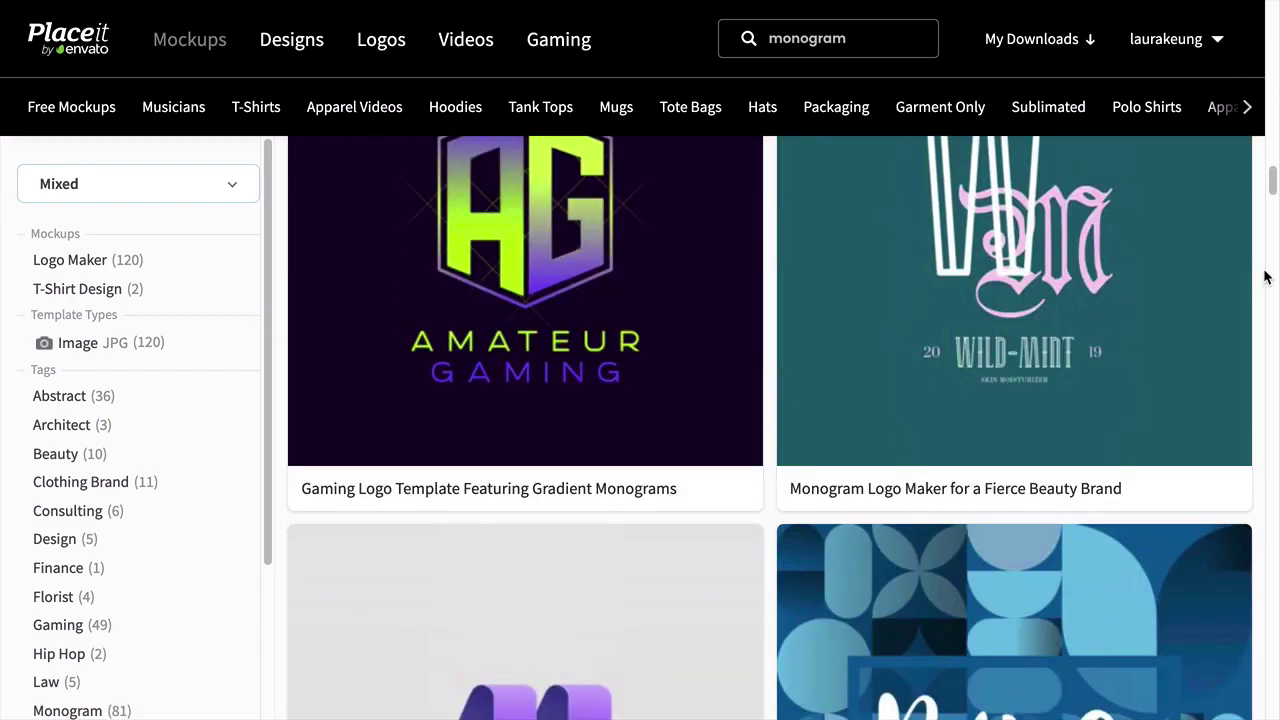
pyautogui.scroll(1, 1266, 278)
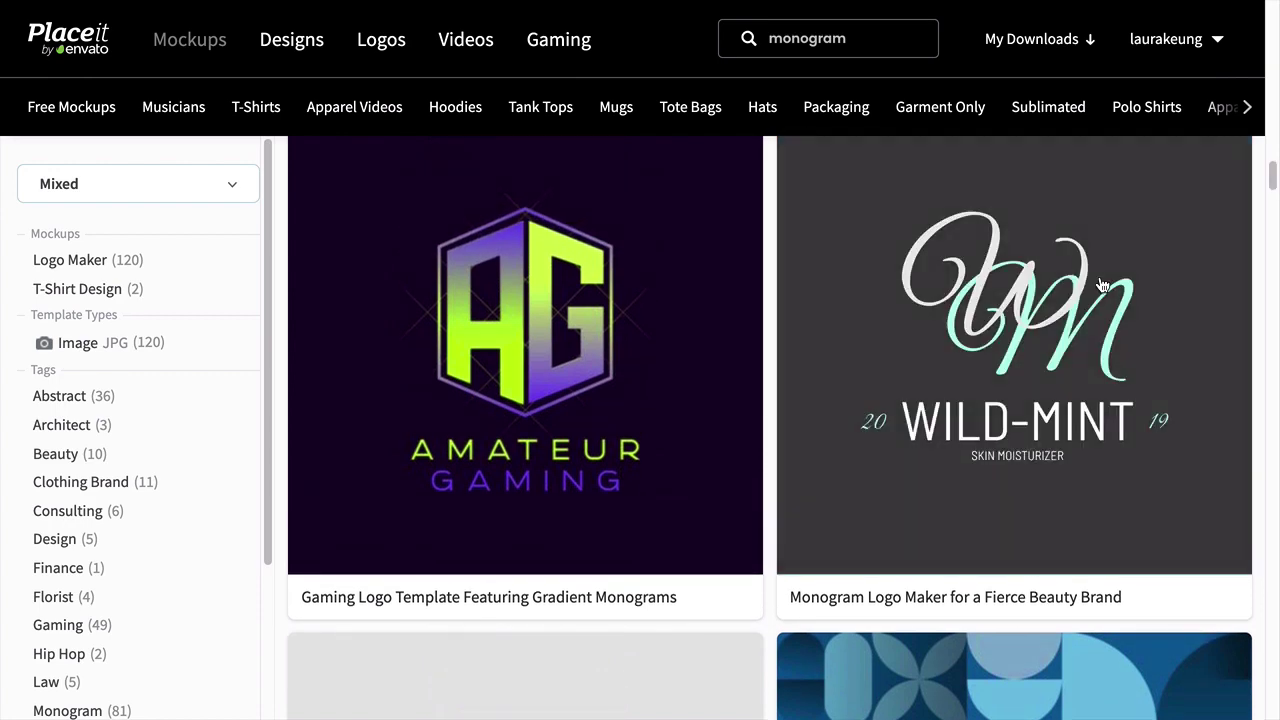
pyautogui.click(1171, 263)
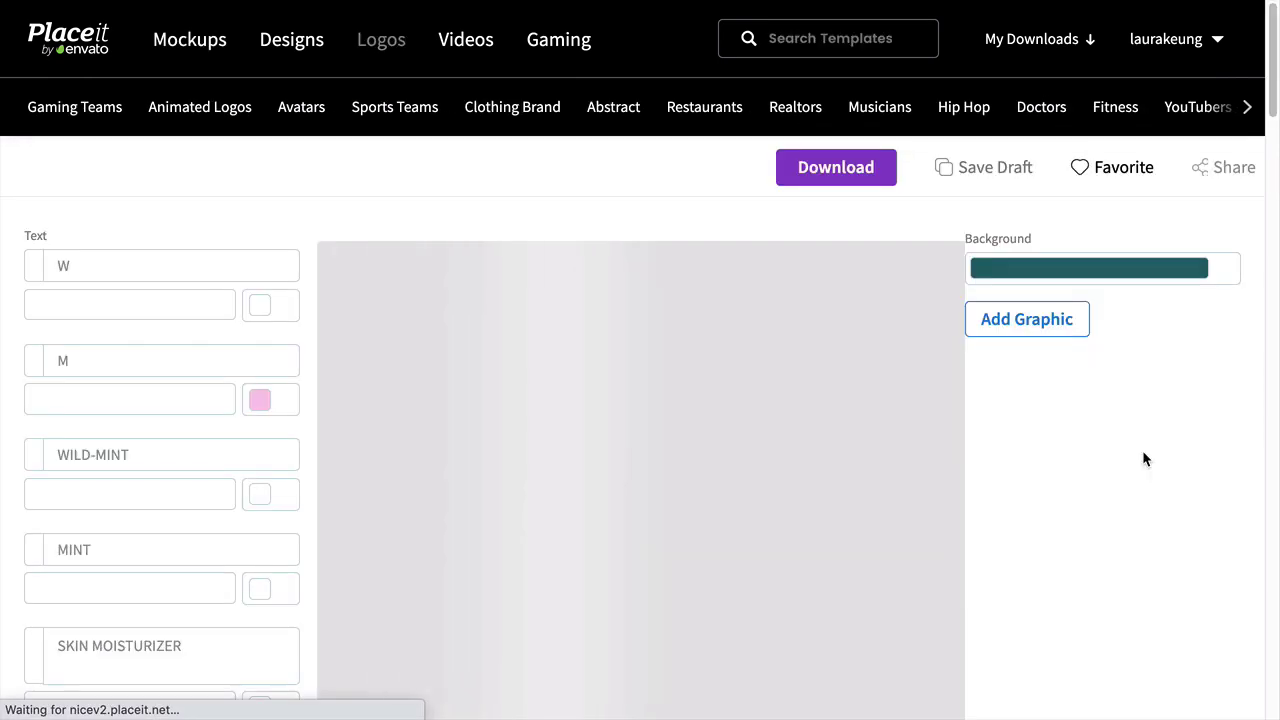
pyautogui.scroll(-2, 1273, 132)
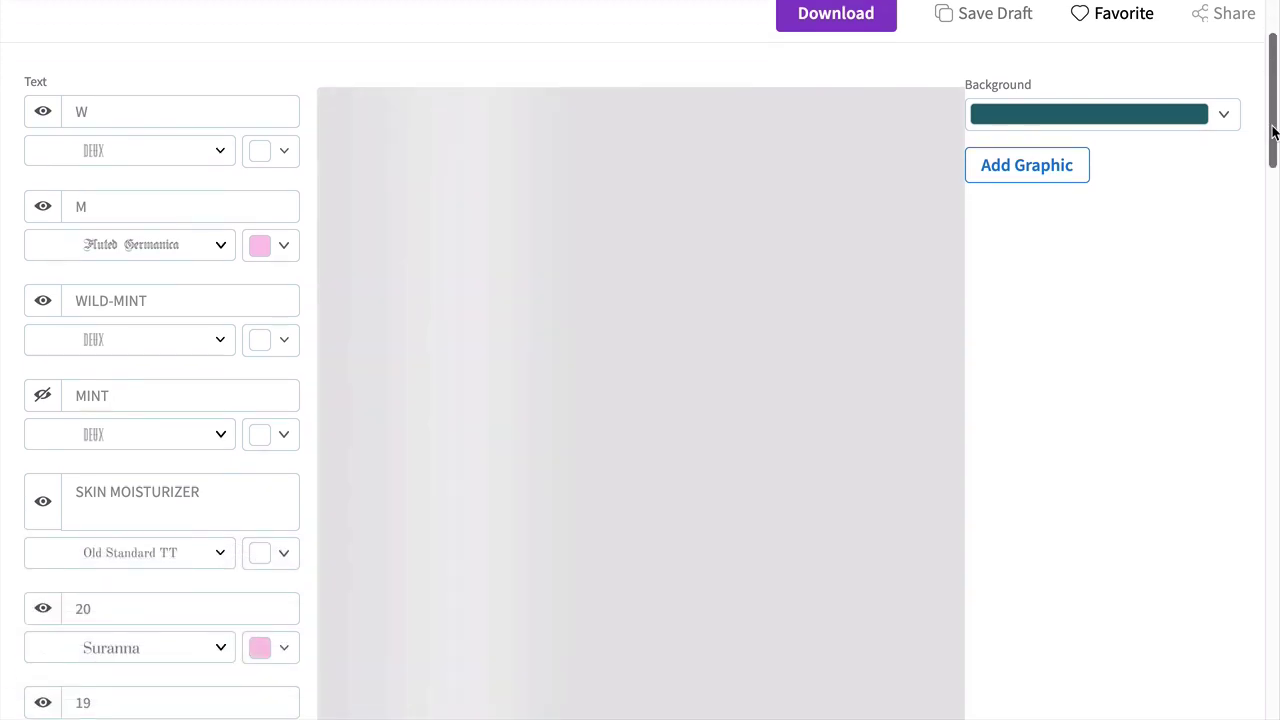
pyautogui.scroll(2, 1273, 132)
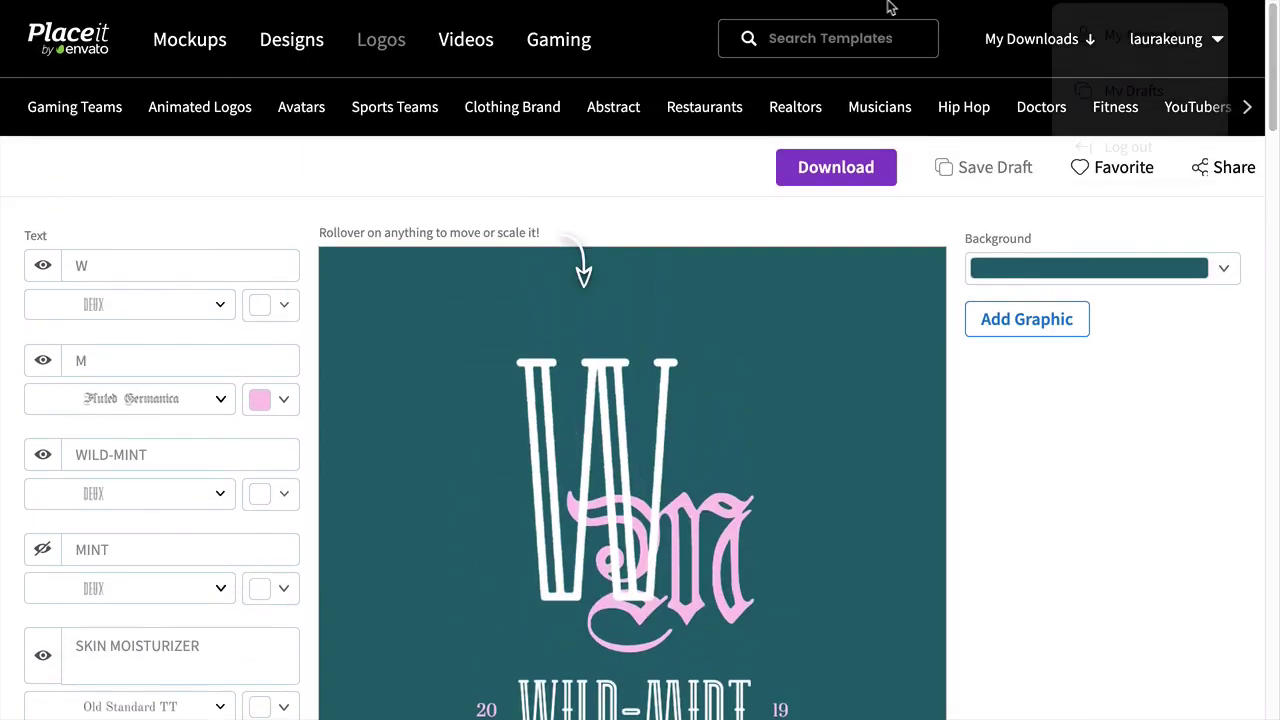
pyautogui.scroll(-2, 1273, 117)
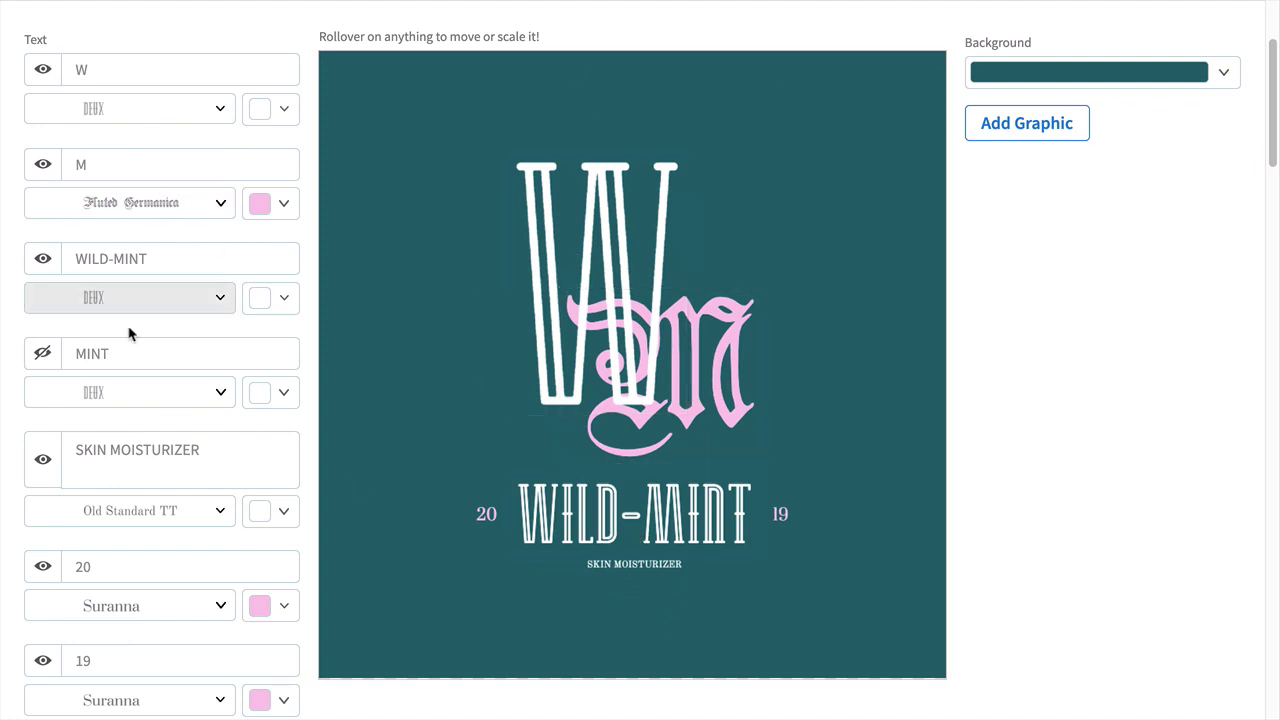
pyautogui.scroll(-2, 155, 548)
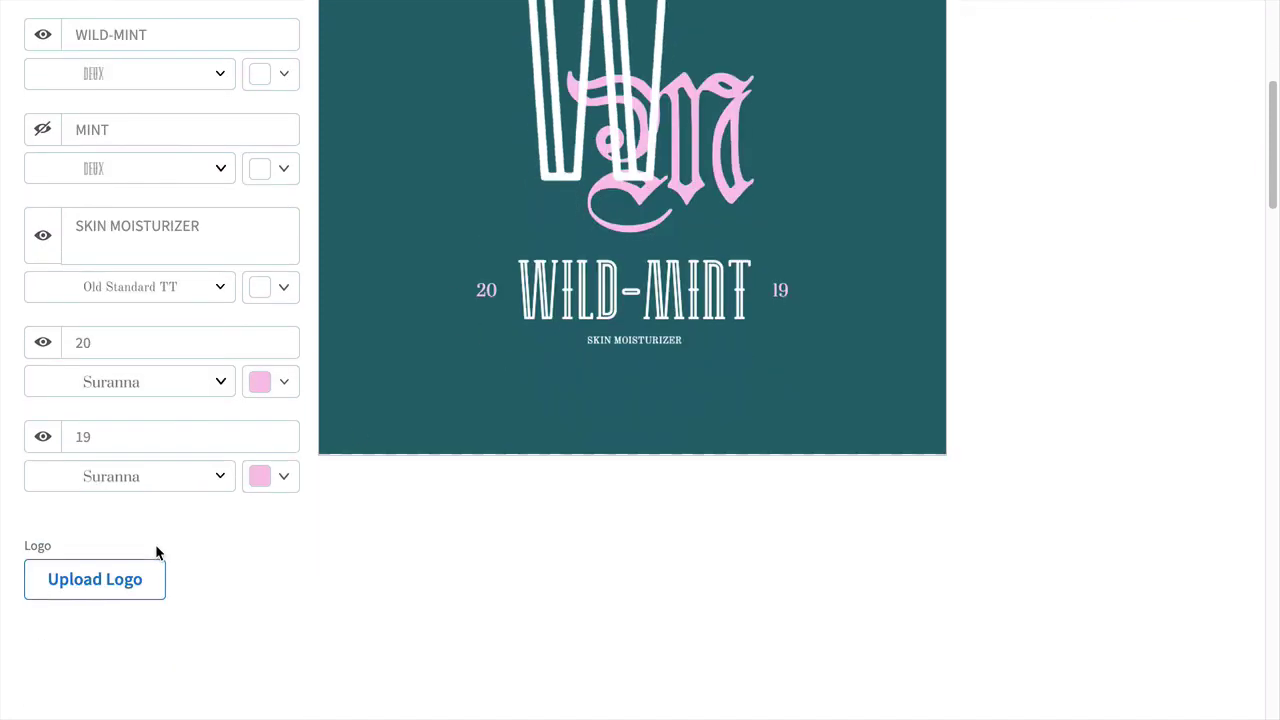
pyautogui.scroll(2, 157, 550)
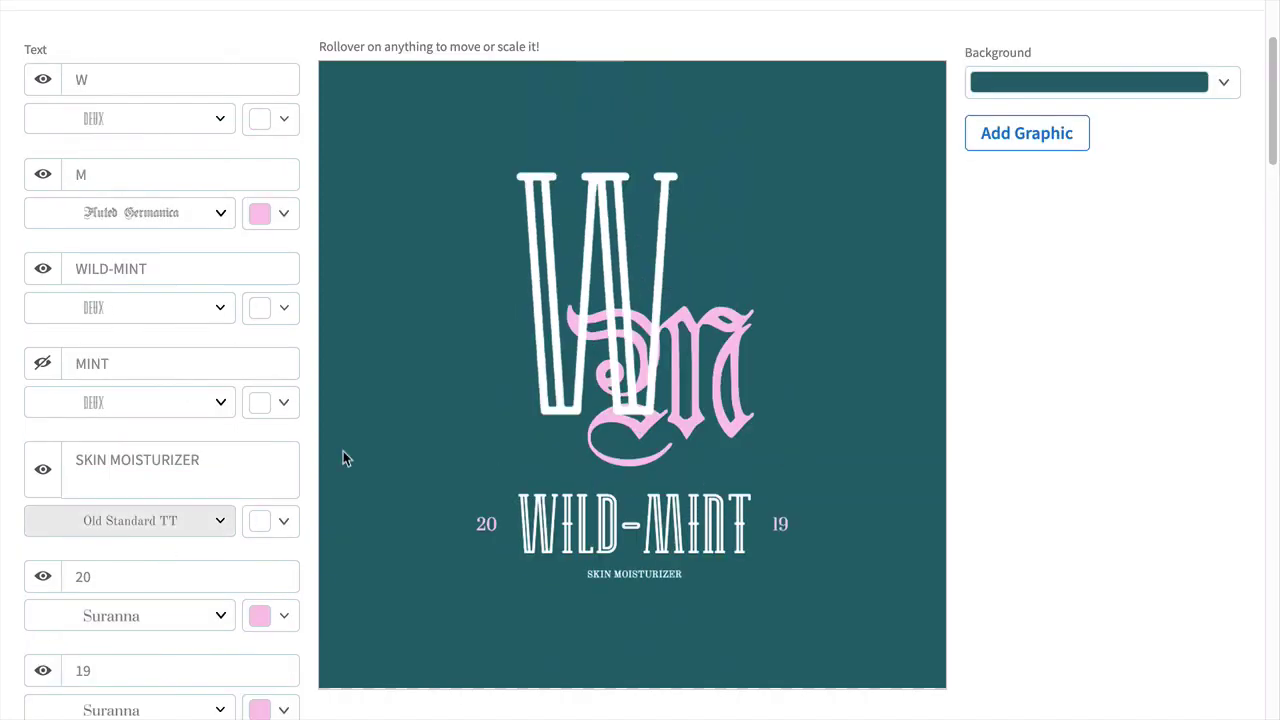
pyautogui.moveTo(1274, 116); pyautogui.dragTo(1274, 116)
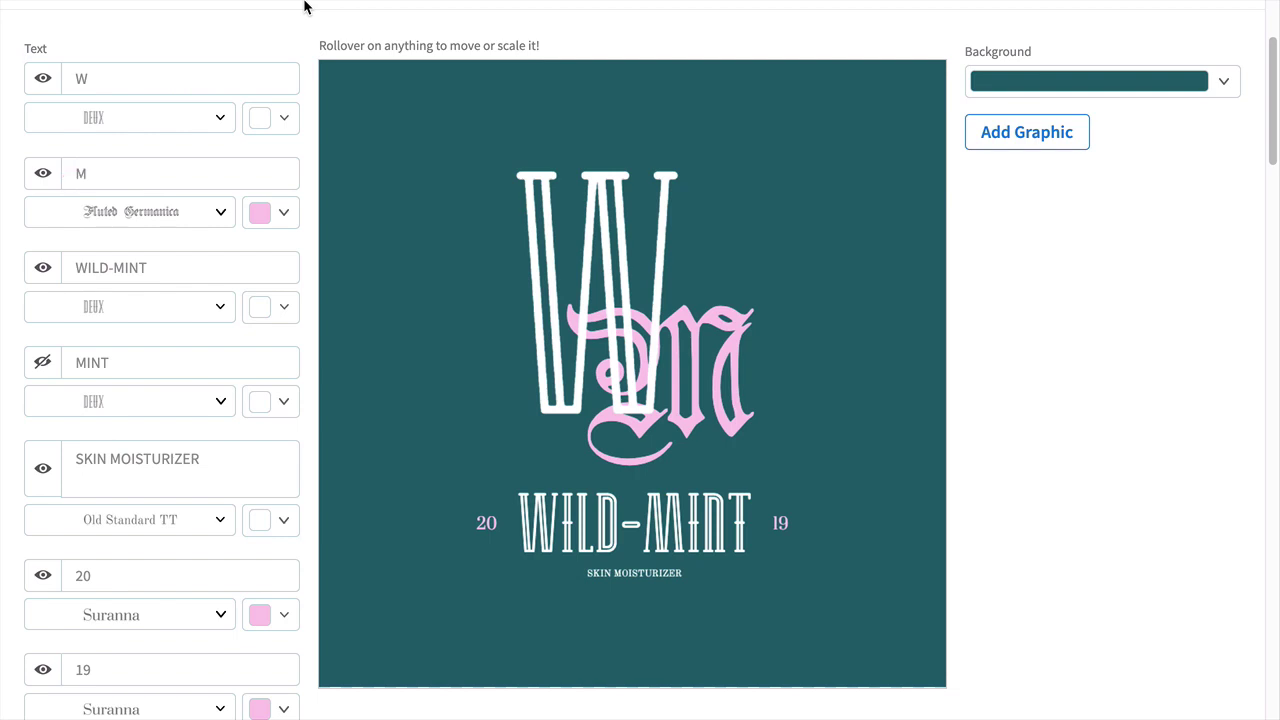
# Change the monogram letters from W and M to h and R
pyautogui.doubleClick(94, 77)
pyautogui.write('h')
pyautogui.doubleClick(66, 173)
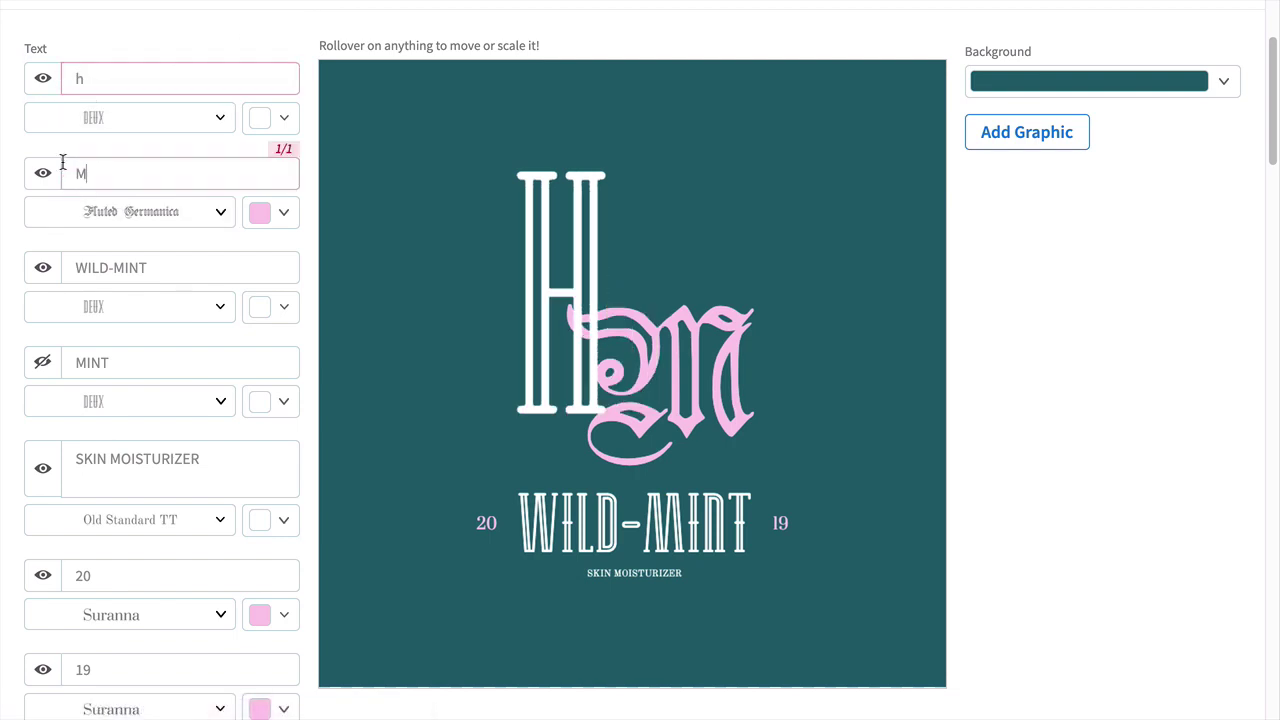
pyautogui.write('R')
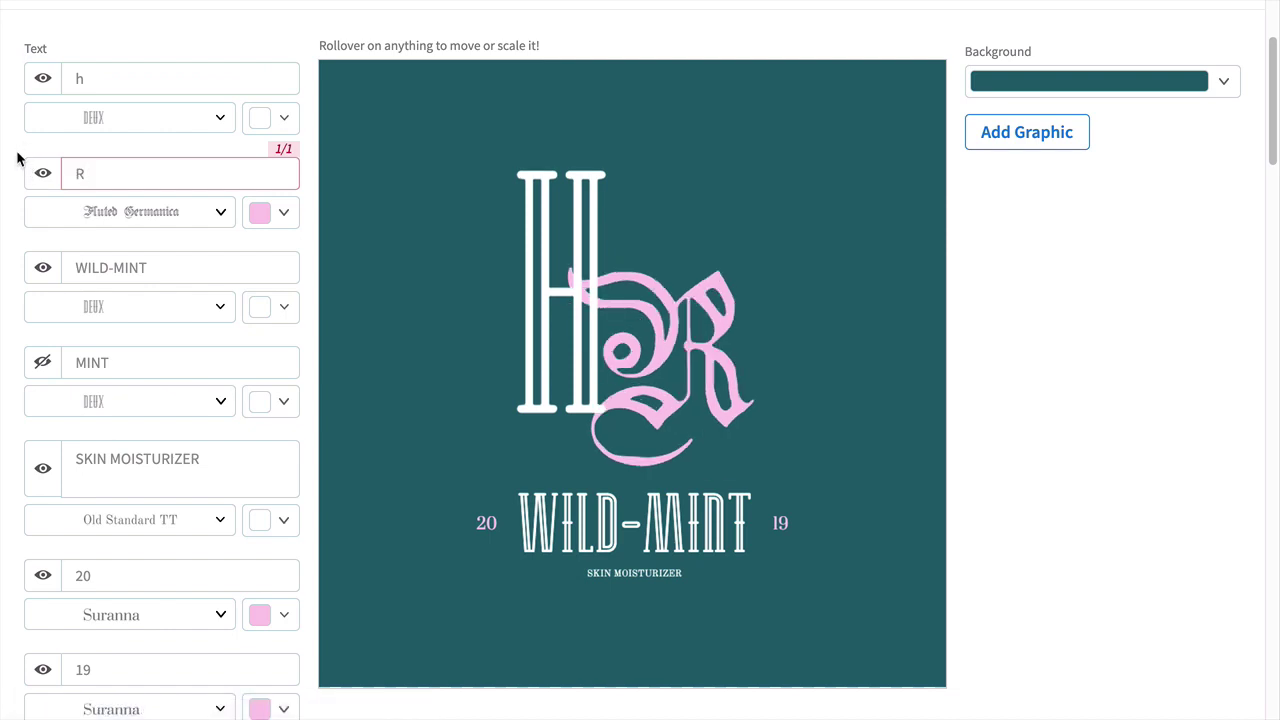
# Rename WILD-MINT to 'Honey & Rose', MOISTURIZER to 'SOLUTIONS', and hide 20 and 19
pyautogui.click(125, 272)
pyautogui.moveTo(171, 274); pyautogui.dragTo(26, 229)
pyautogui.write('H')
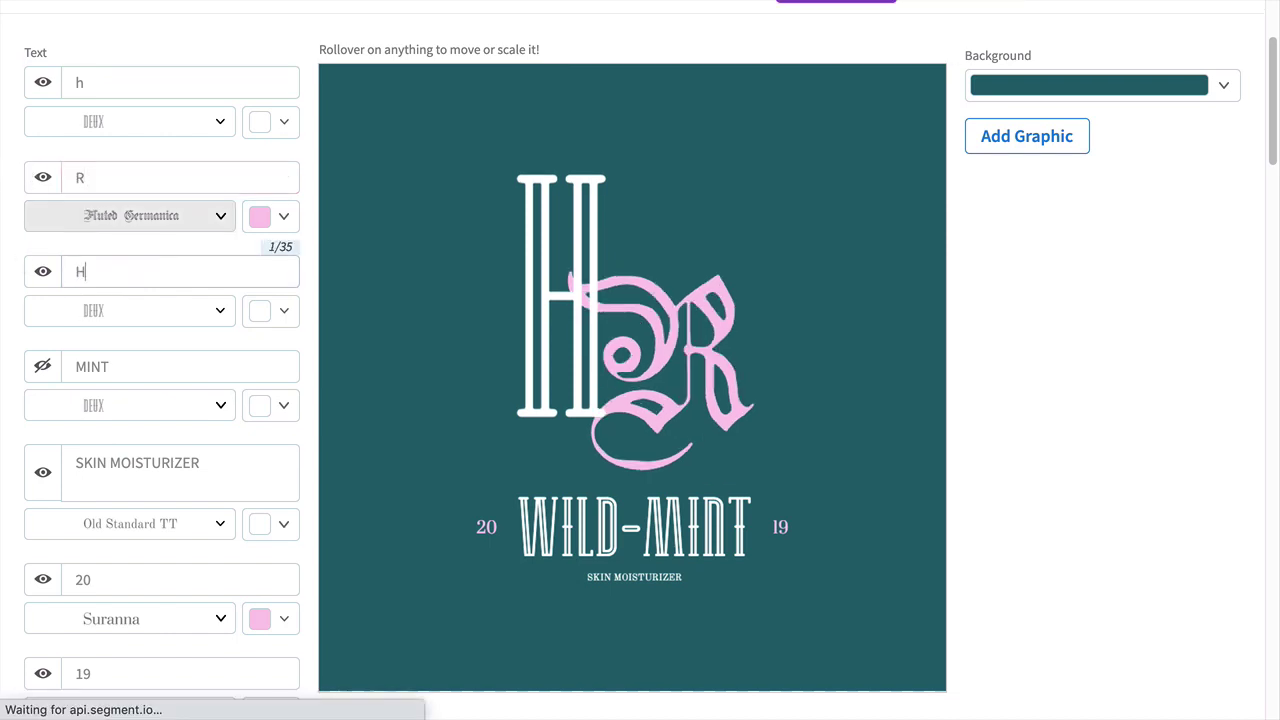
pyautogui.write('oney & Rose')
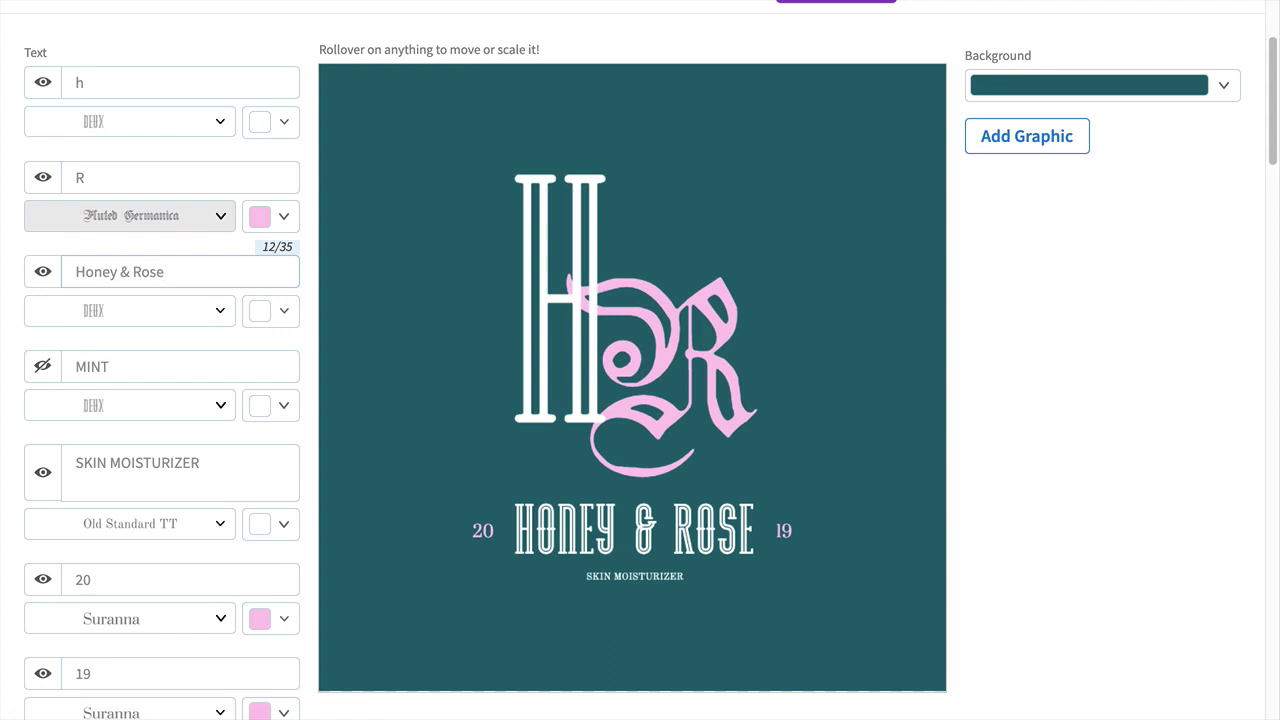
pyautogui.moveTo(200, 463); pyautogui.dragTo(106, 458)
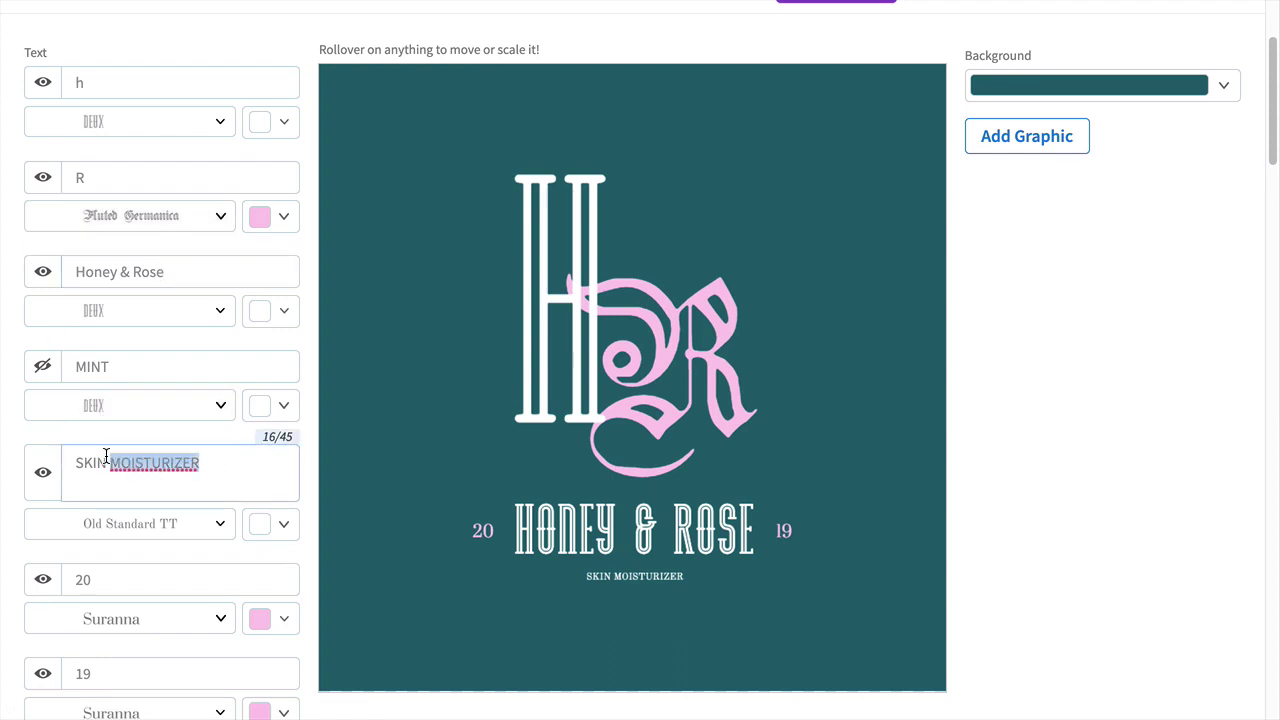
pyautogui.write('SOLUTIONS')
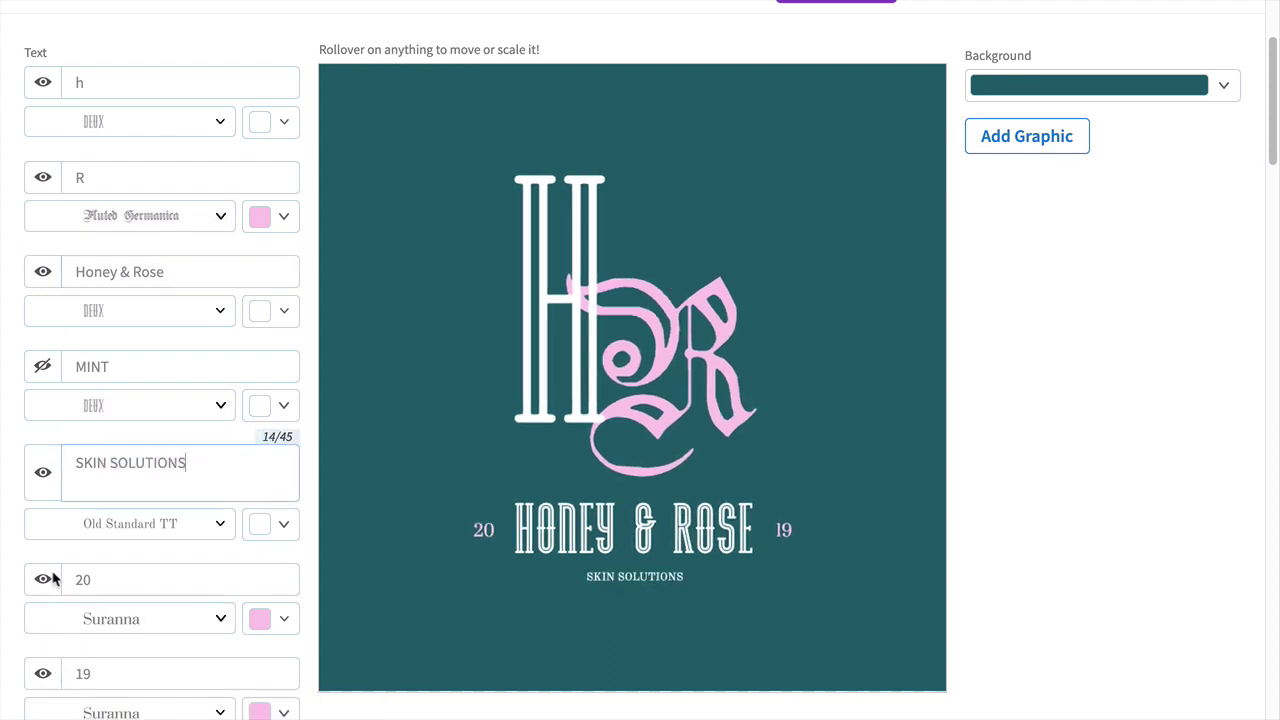
pyautogui.click(43, 579)
pyautogui.click(43, 674)
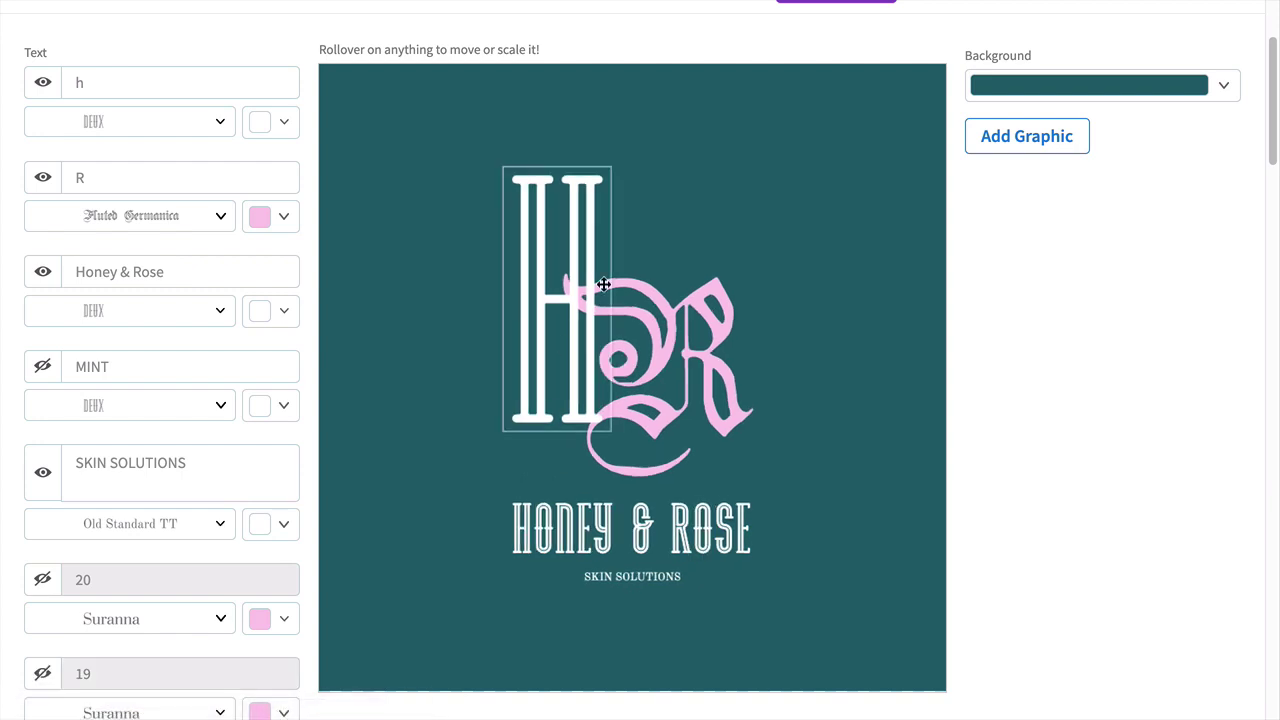
# Set the h letter to Sacramento and the R letter to Averia Serif
pyautogui.click(211, 122)
pyautogui.moveTo(371, 222); pyautogui.dragTo(370, 615)
pyautogui.click(266, 524)
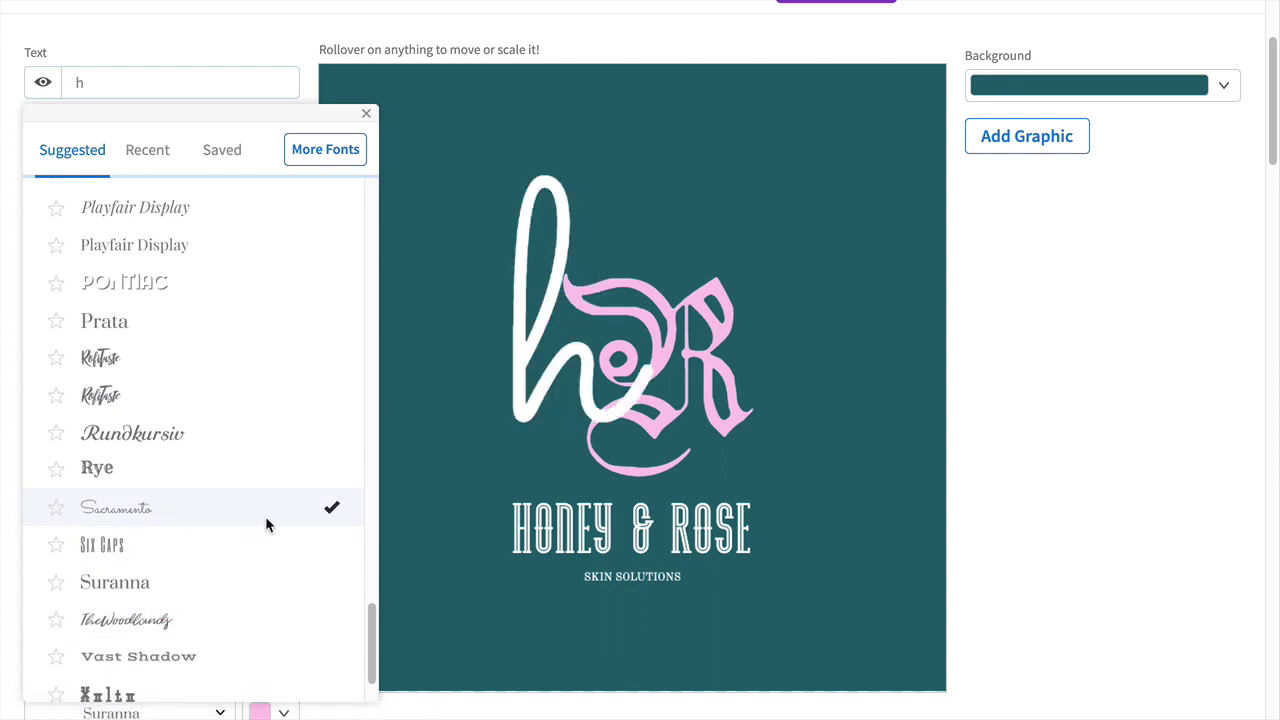
pyautogui.click(1105, 397)
pyautogui.click(137, 212)
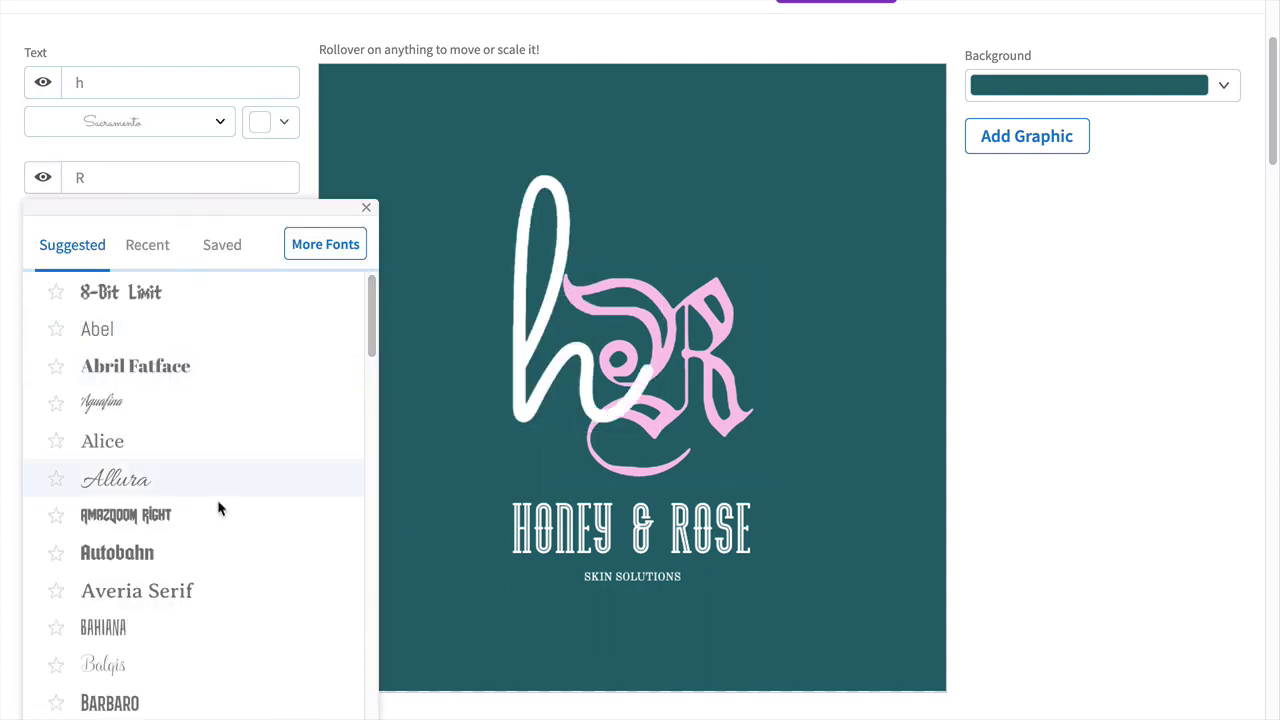
pyautogui.click(192, 590)
pyautogui.click(1054, 371)
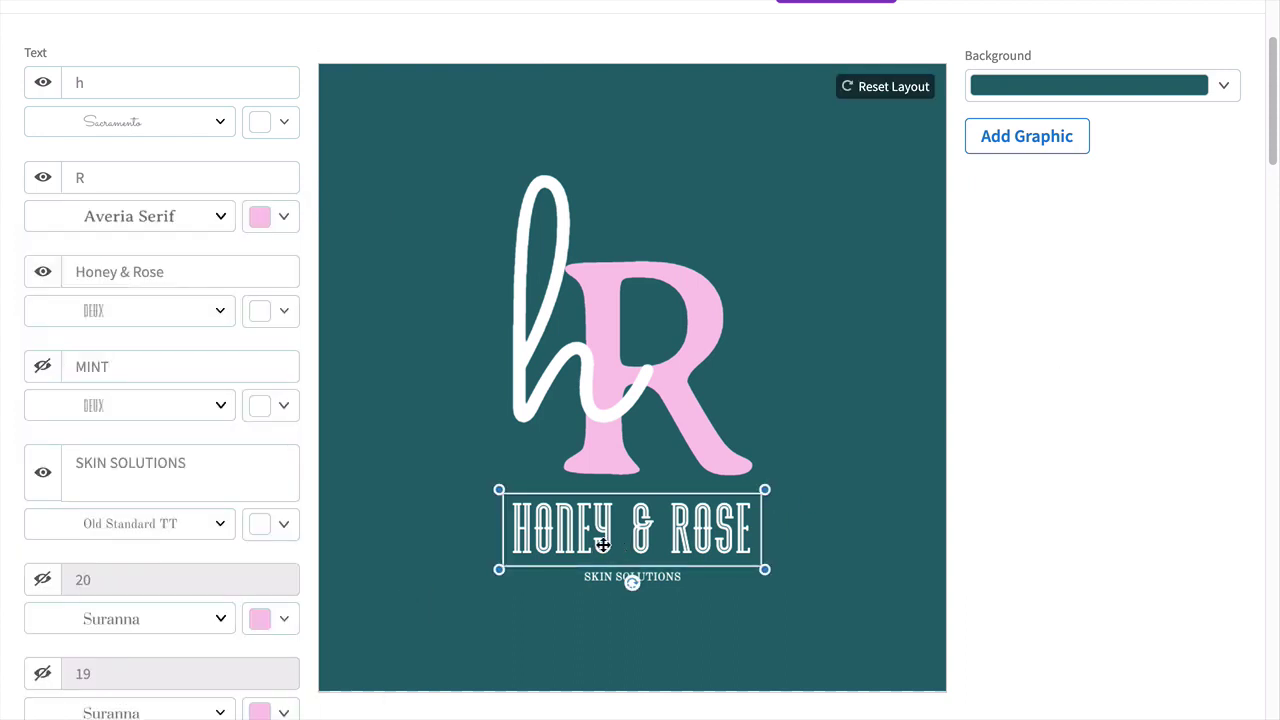
# Set the Honey & Rose text to the Old Standard TT font
pyautogui.click(223, 310)
pyautogui.moveTo(380, 443); pyautogui.dragTo(368, 705)
pyautogui.click(178, 593)
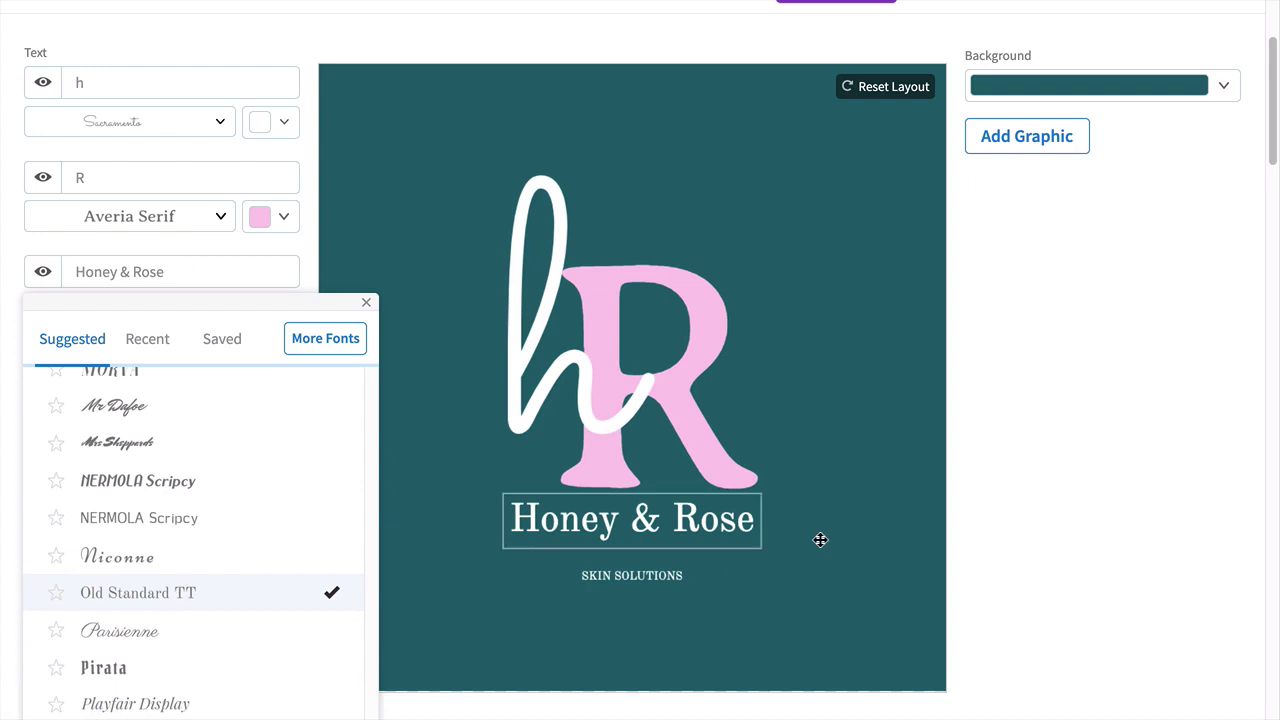
pyautogui.click(1045, 528)
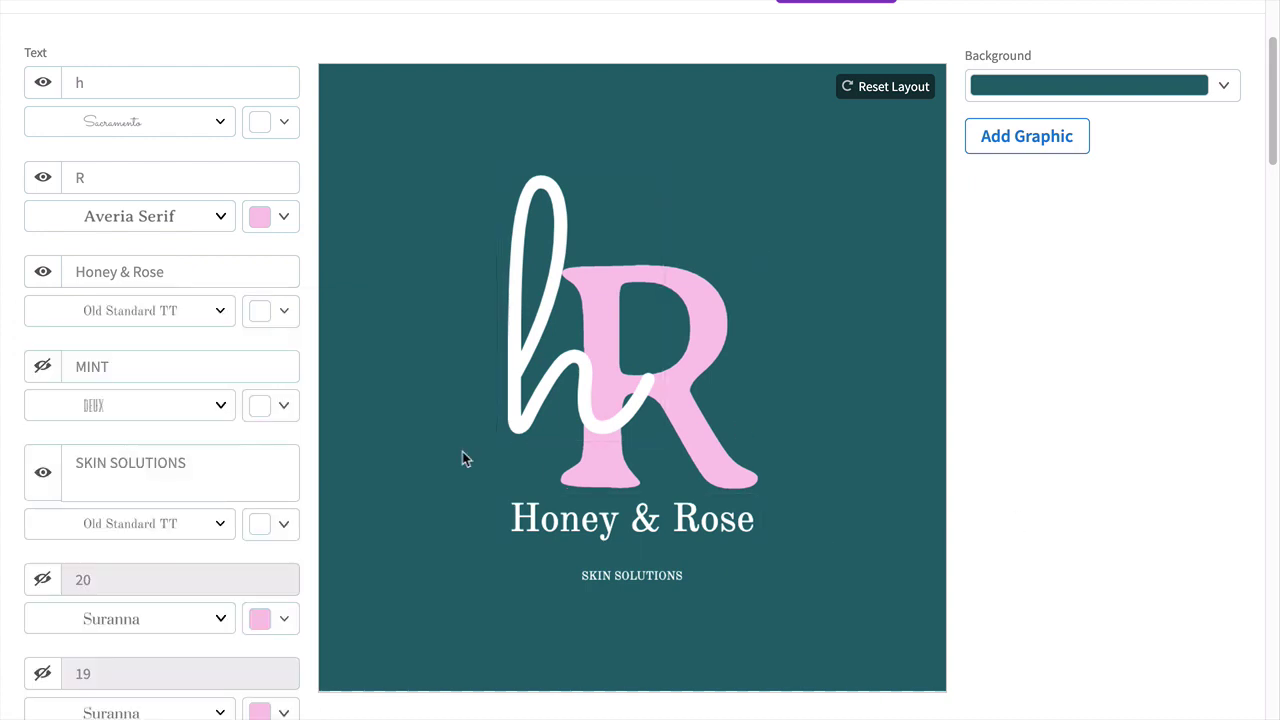
# Nudge SKIN SOLUTIONS up, then shrink and overlap the h and R letters
pyautogui.moveTo(632, 575); pyautogui.dragTo(632, 560)
pyautogui.moveTo(641, 435); pyautogui.dragTo(710, 325)
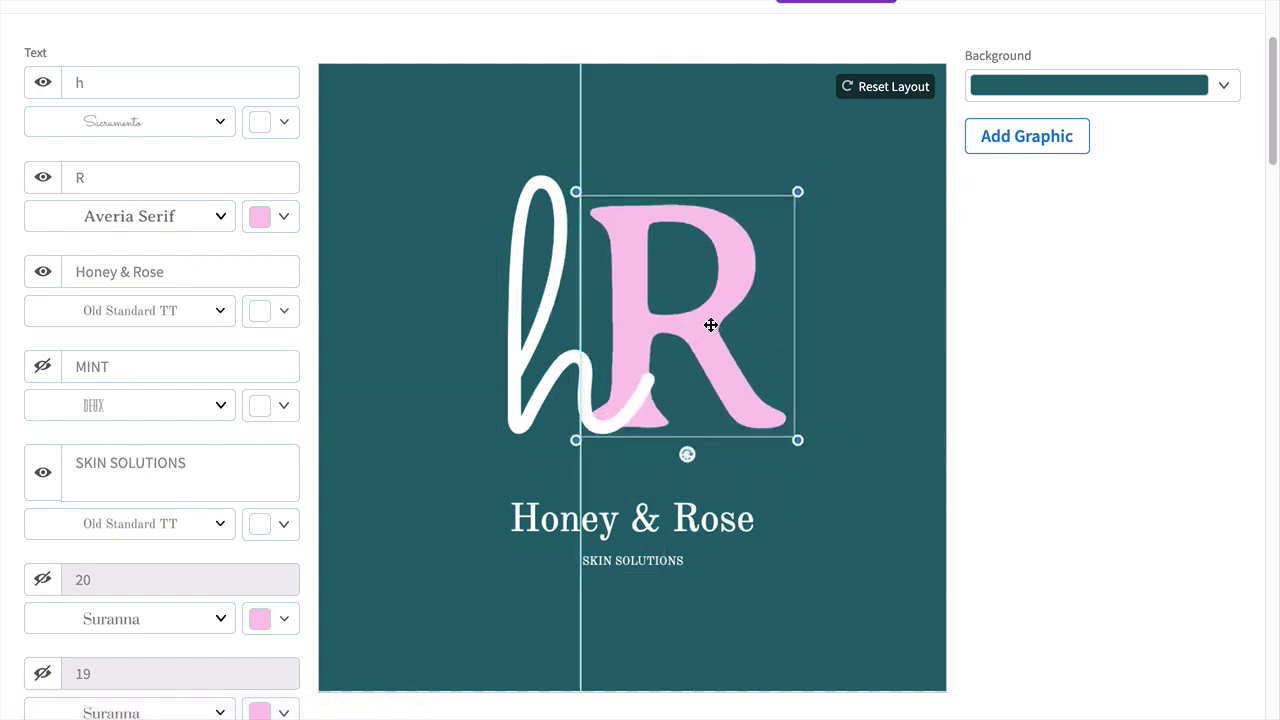
pyautogui.click(520, 425)
pyautogui.moveTo(498, 446); pyautogui.dragTo(540, 386)
pyautogui.moveTo(594, 324); pyautogui.dragTo(563, 362)
pyautogui.click(666, 334)
pyautogui.moveTo(802, 449); pyautogui.dragTo(738, 420)
pyautogui.moveTo(684, 324)
pyautogui.mouseDown()
pyautogui.moveTo(677, 342)
pyautogui.moveTo(706, 334)
pyautogui.mouseUp()
pyautogui.moveTo(547, 358); pyautogui.dragTo(562, 358)
pyautogui.click(1135, 372)
# Move Honey & Rose and SKIN SOLUTIONS up under the monogram and align h with R
pyautogui.moveTo(716, 518); pyautogui.dragTo(719, 454)
pyautogui.moveTo(665, 550); pyautogui.dragTo(665, 500)
pyautogui.moveTo(556, 330); pyautogui.dragTo(548, 330)
pyautogui.moveTo(738, 393); pyautogui.dragTo(711, 397)
pyautogui.click(1101, 395)
pyautogui.click(1040, 357)
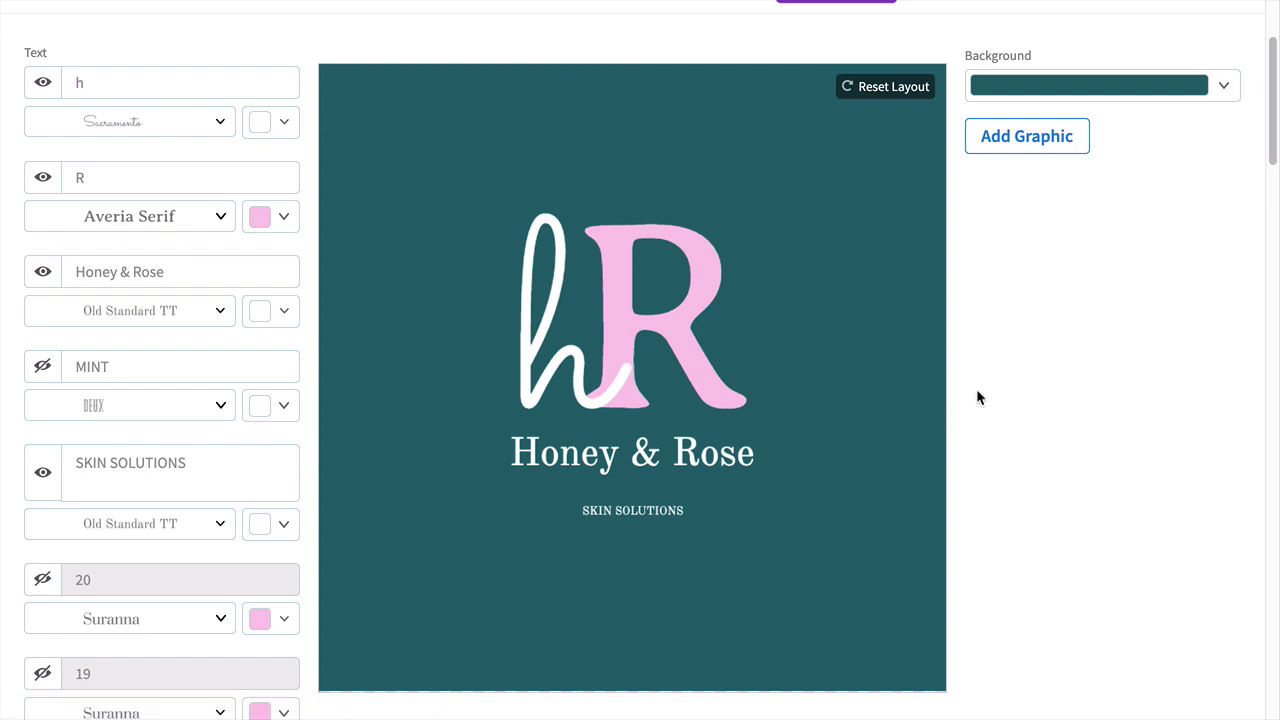
# Make the h gold and the R a darker pink
pyautogui.click(283, 124)
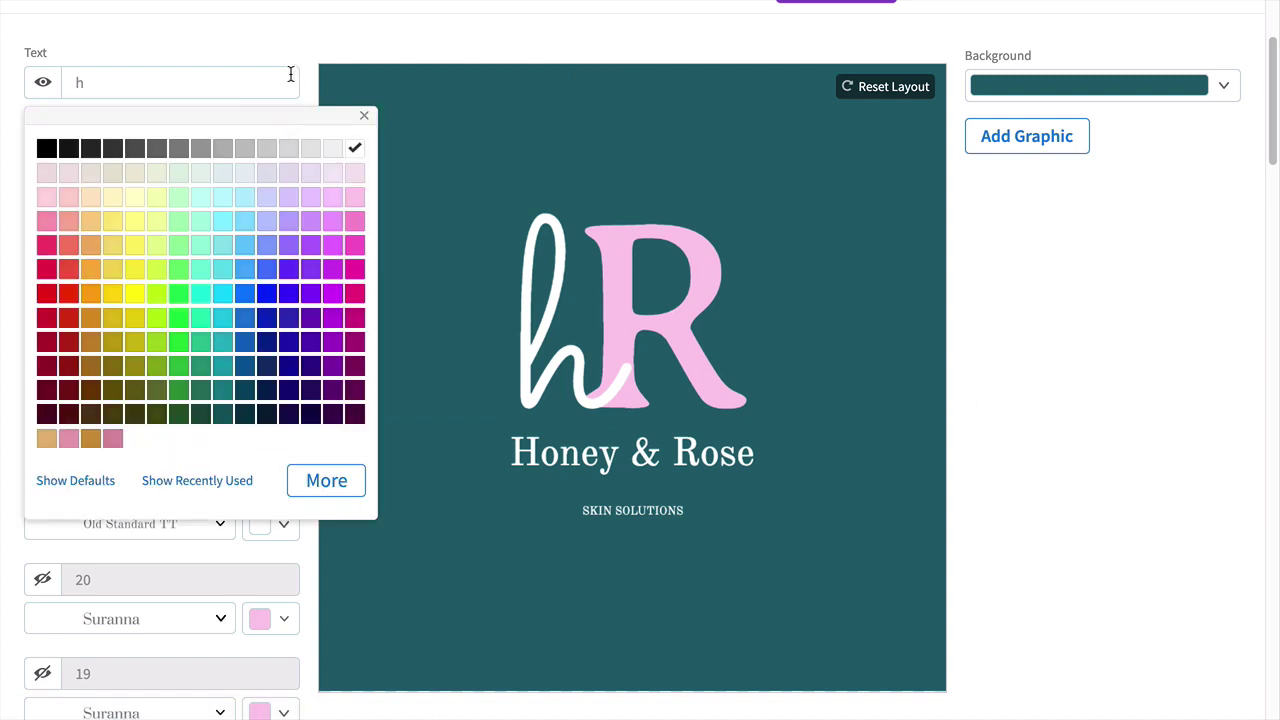
pyautogui.click(47, 440)
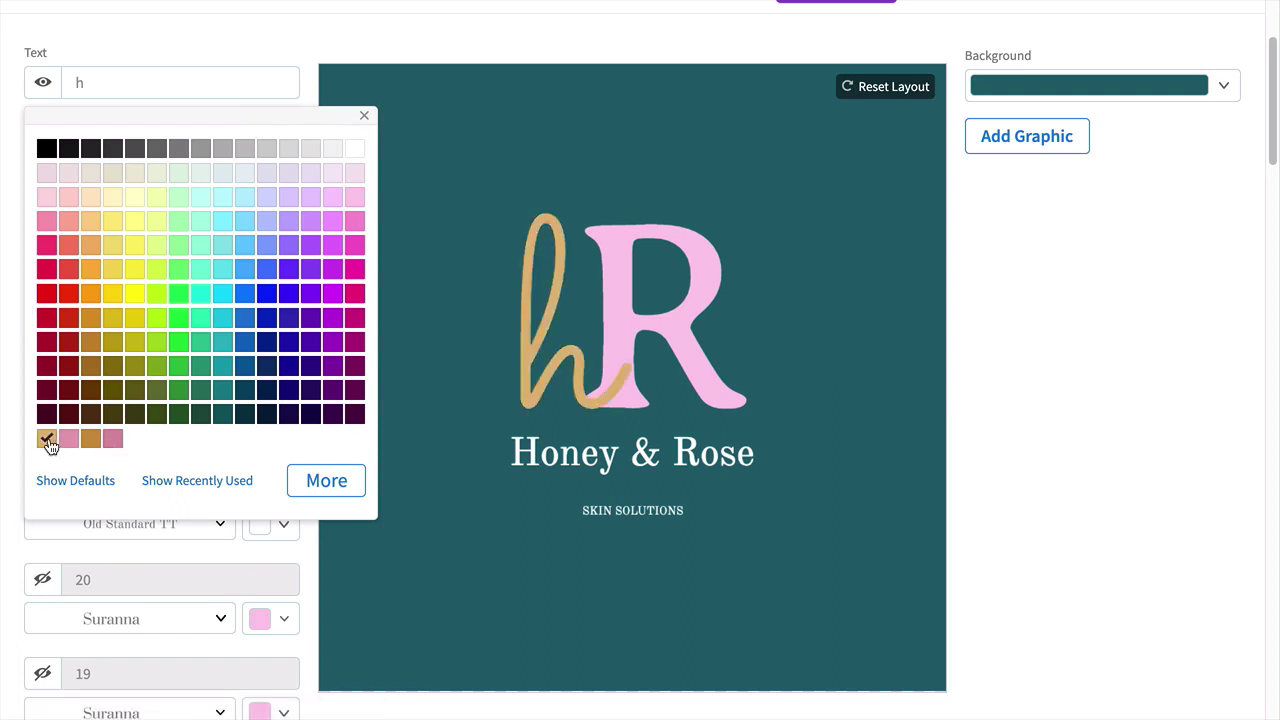
pyautogui.click(1045, 300)
pyautogui.click(268, 219)
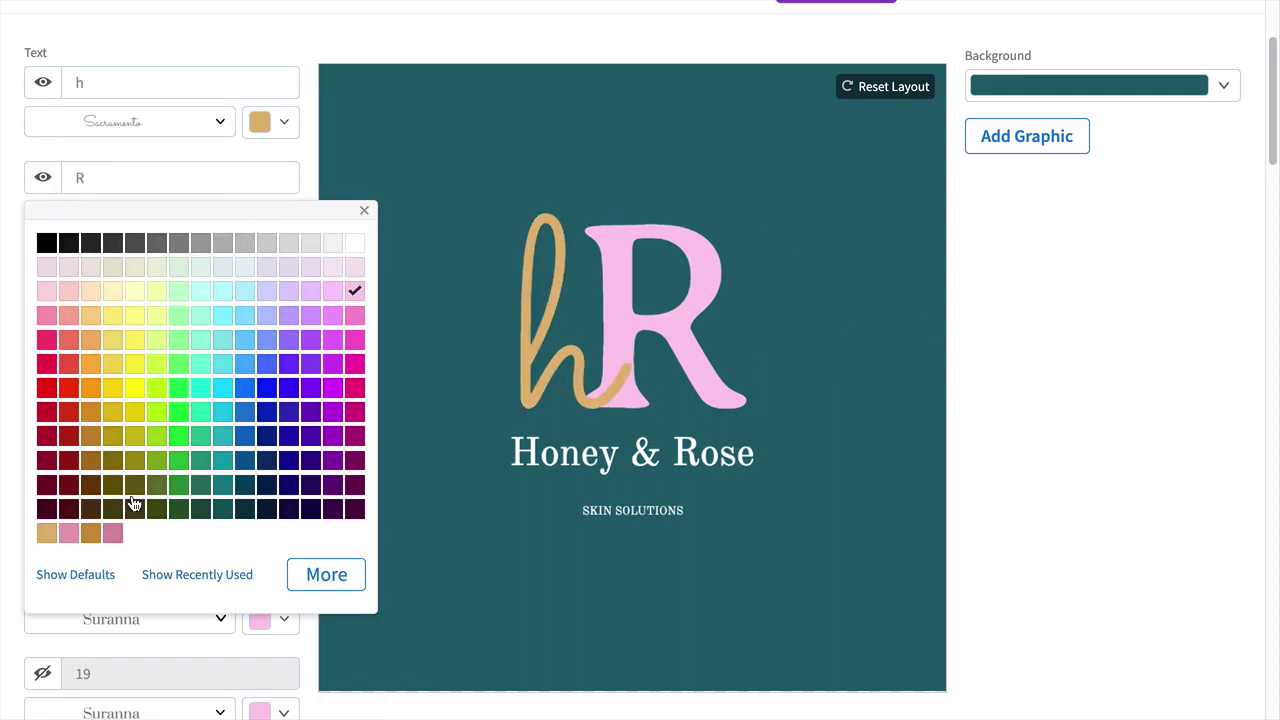
pyautogui.click(64, 535)
pyautogui.click(1044, 362)
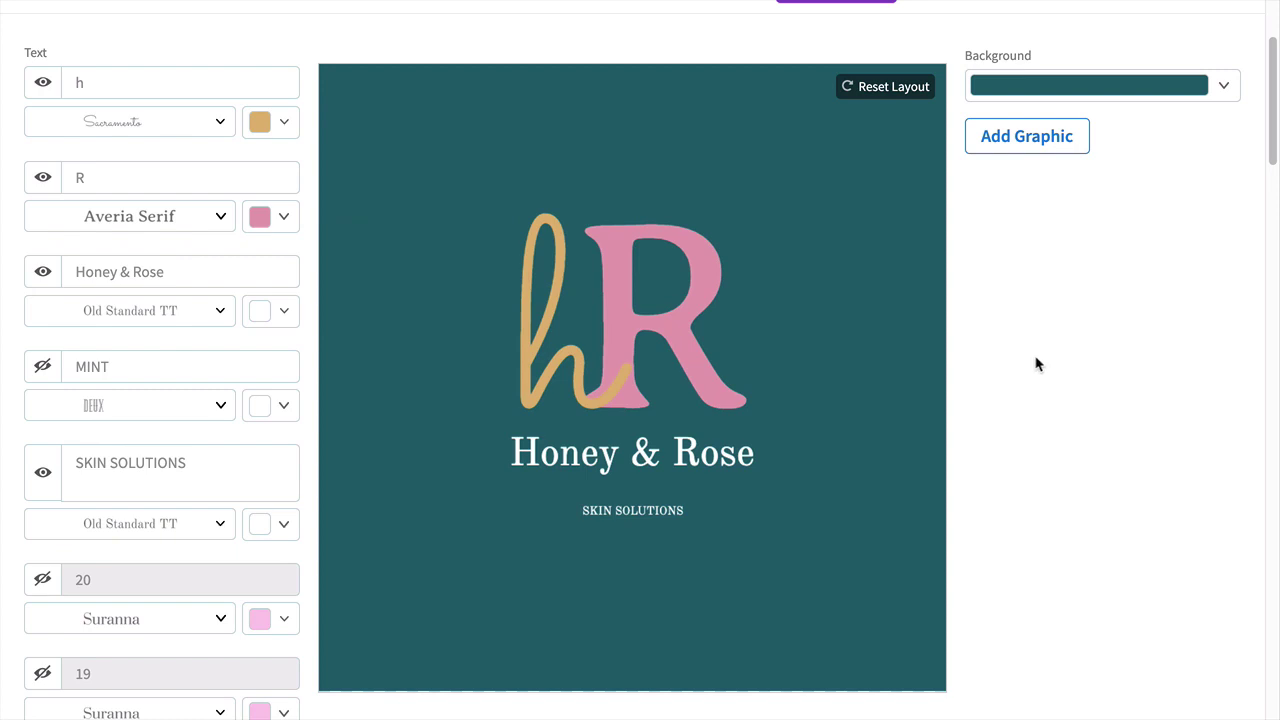
# Make the Honey & Rose and SKIN SOLUTIONS text black
pyautogui.click(280, 406)
pyautogui.click(277, 310)
pyautogui.click(44, 341)
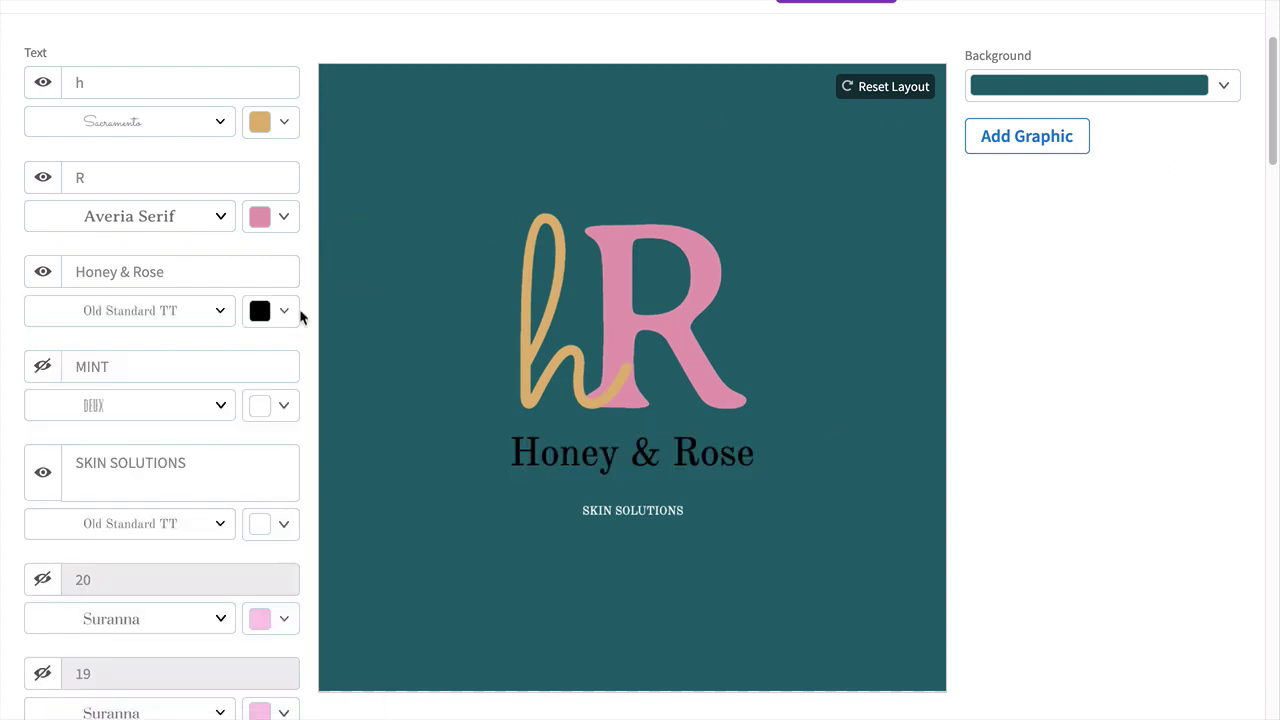
pyautogui.click(296, 310)
pyautogui.click(305, 277)
pyautogui.click(281, 524)
pyautogui.click(46, 349)
# Change the logo background to light pink
pyautogui.click(1060, 85)
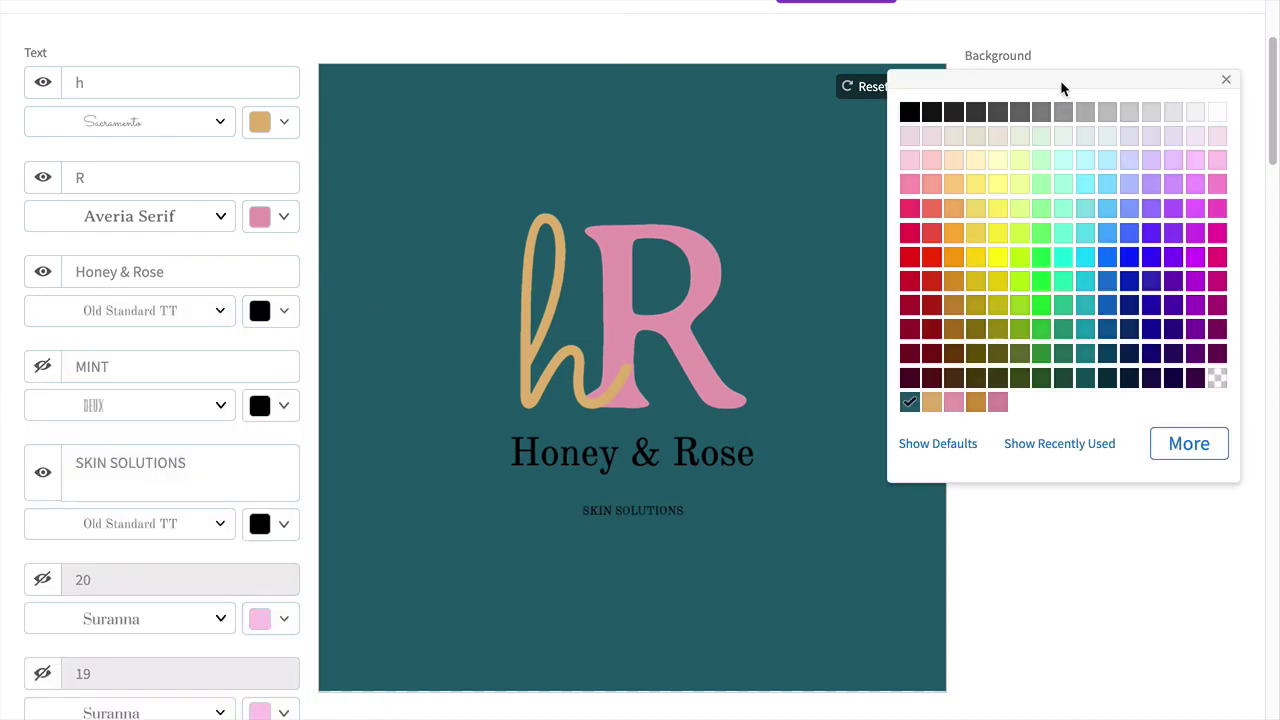
pyautogui.click(909, 136)
pyautogui.click(1117, 620)
pyautogui.click(1010, 92)
pyautogui.click(931, 136)
pyautogui.click(1076, 659)
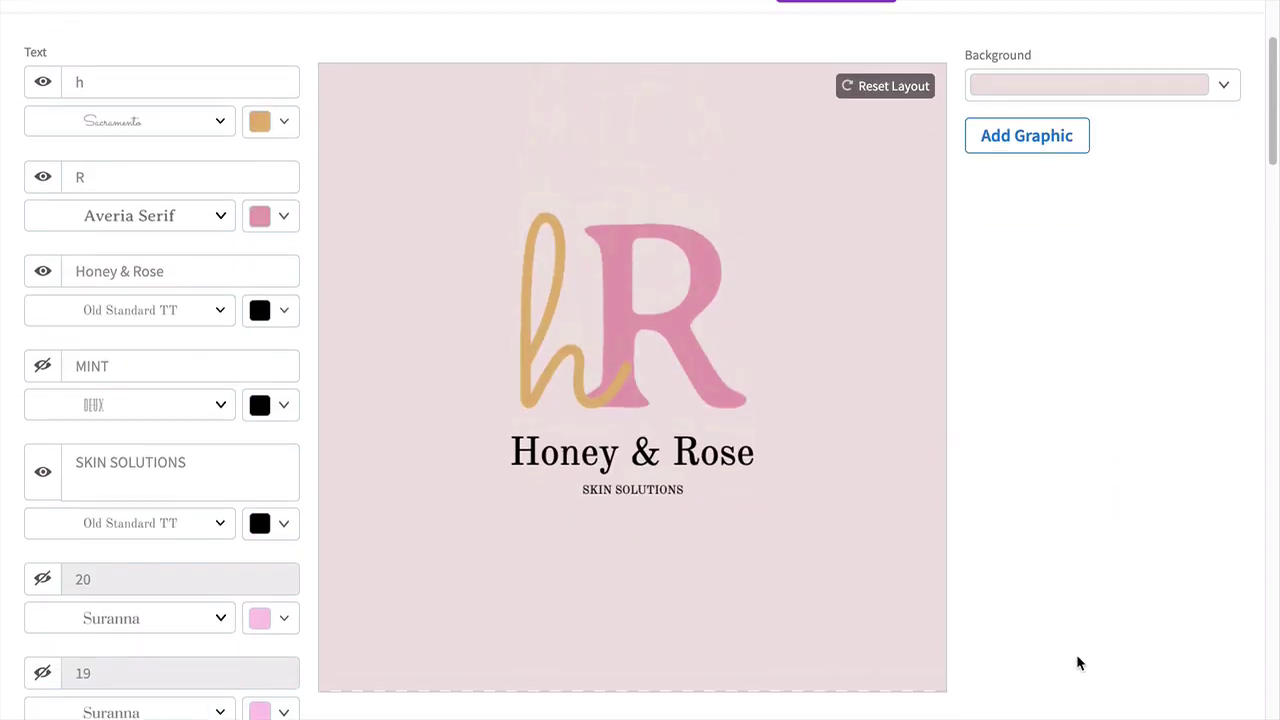
# Save the logo as a draft and download the first two PNG files
pyautogui.scroll(2, 810, 428)
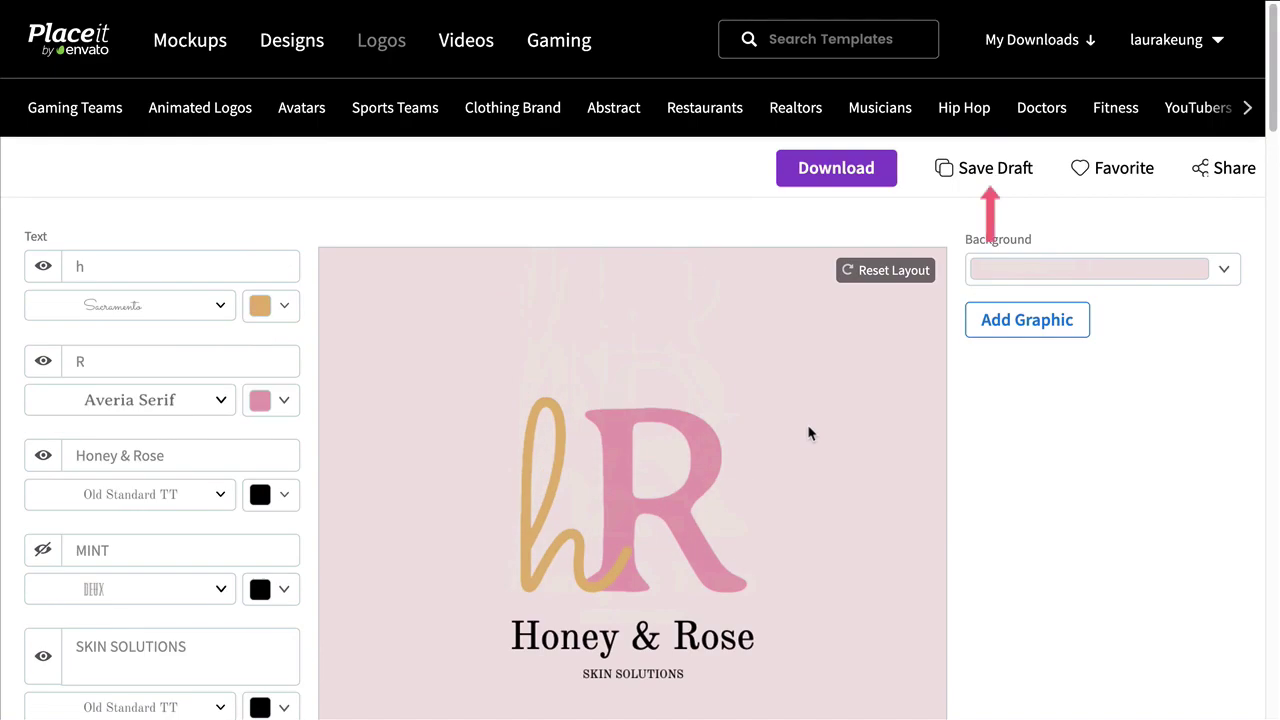
pyautogui.click(985, 168)
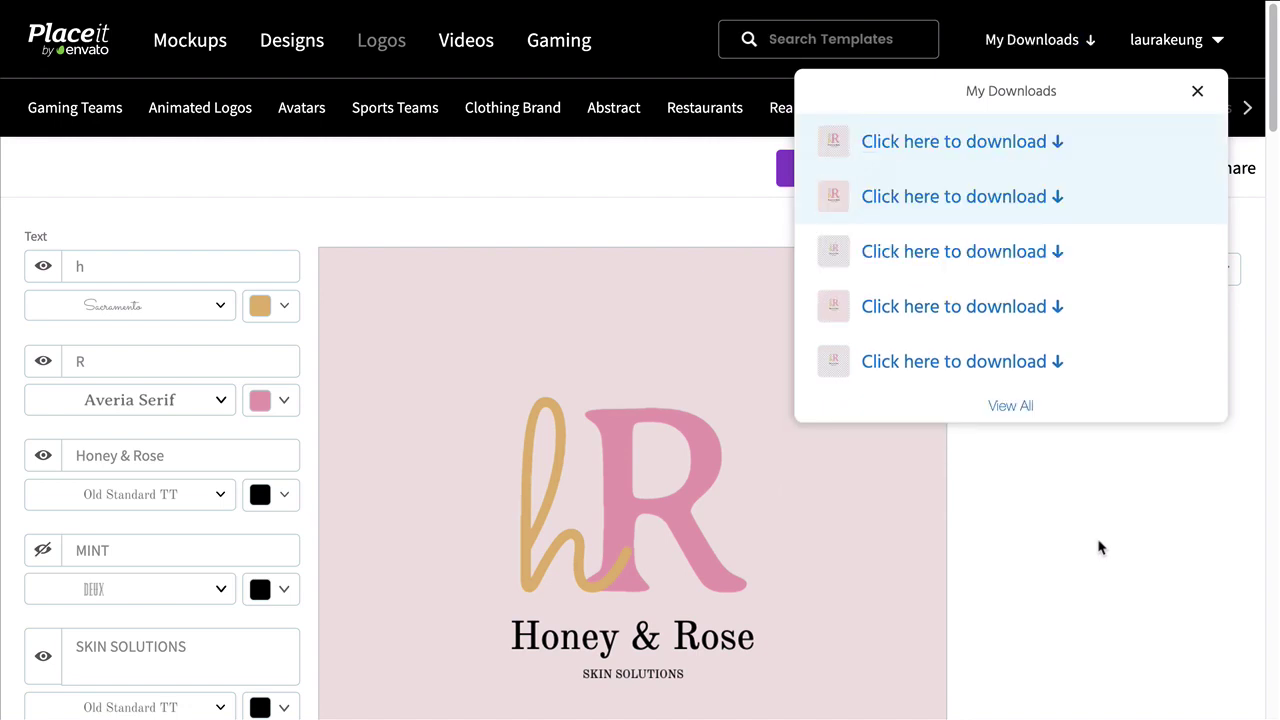
pyautogui.click(1003, 141)
pyautogui.click(1108, 212)
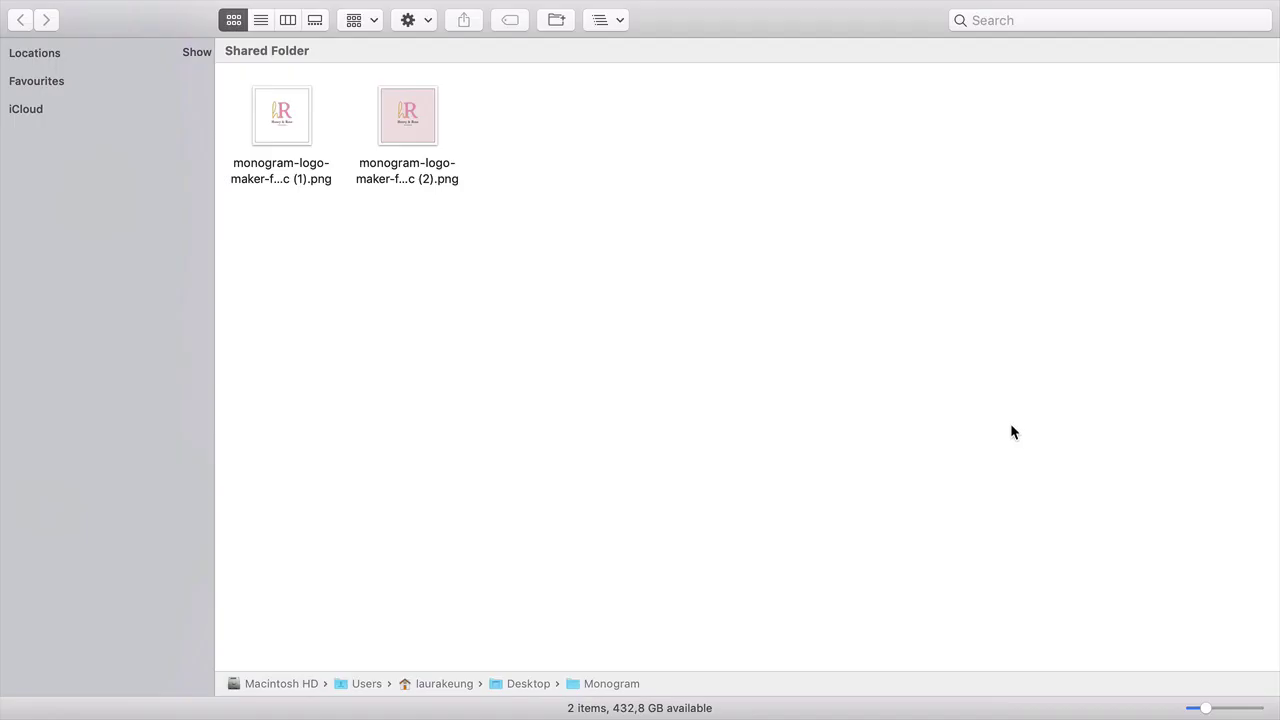
pyautogui.click(305, 148)
pyautogui.press('space')
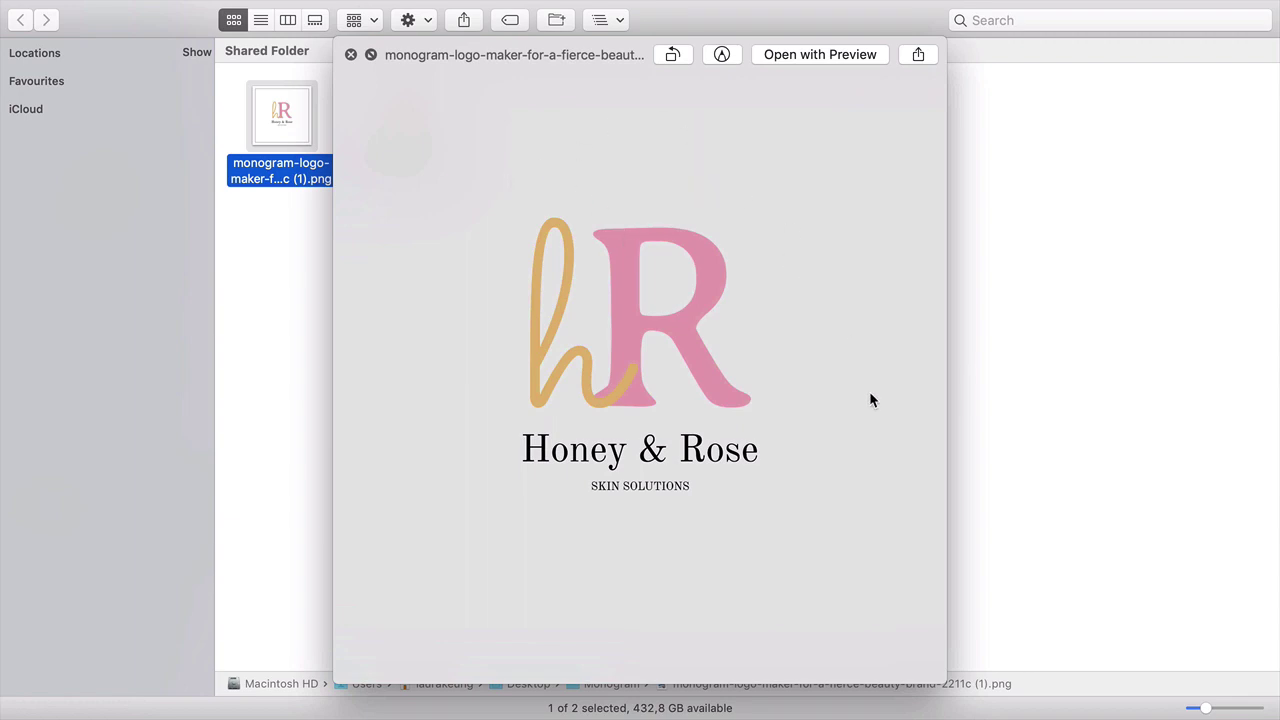
pyautogui.press('Right')
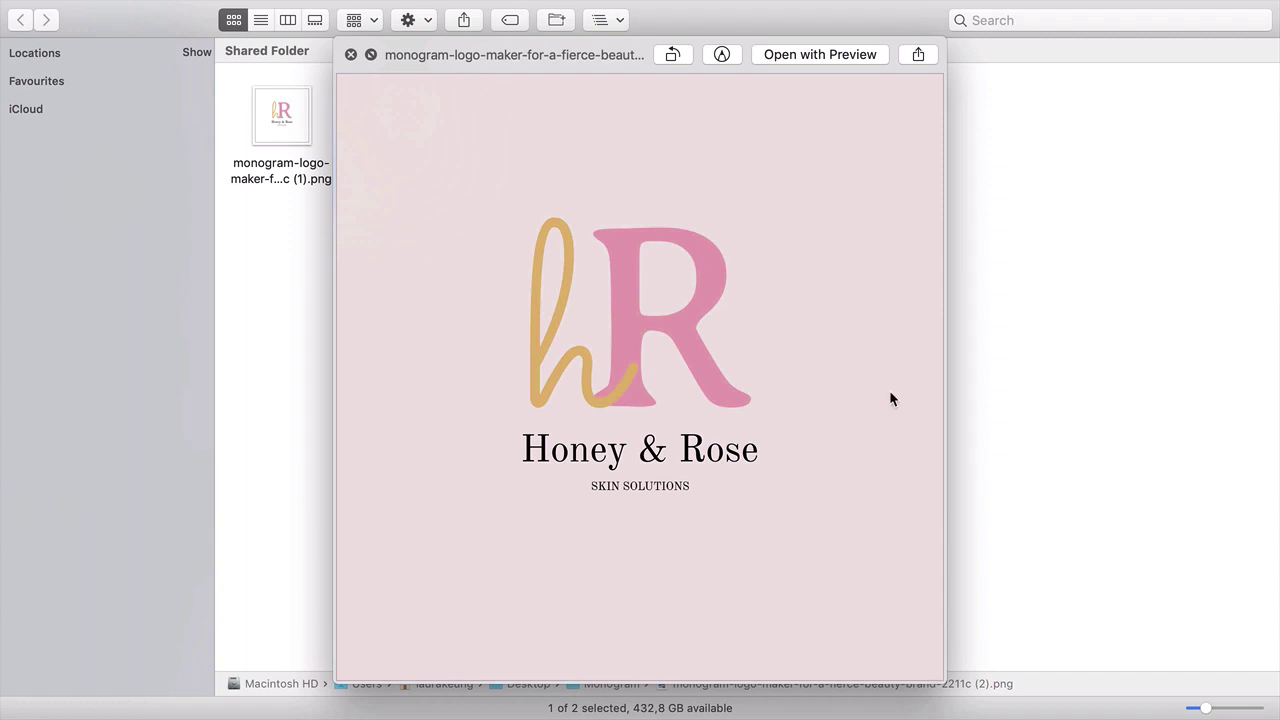
pyautogui.press('space')
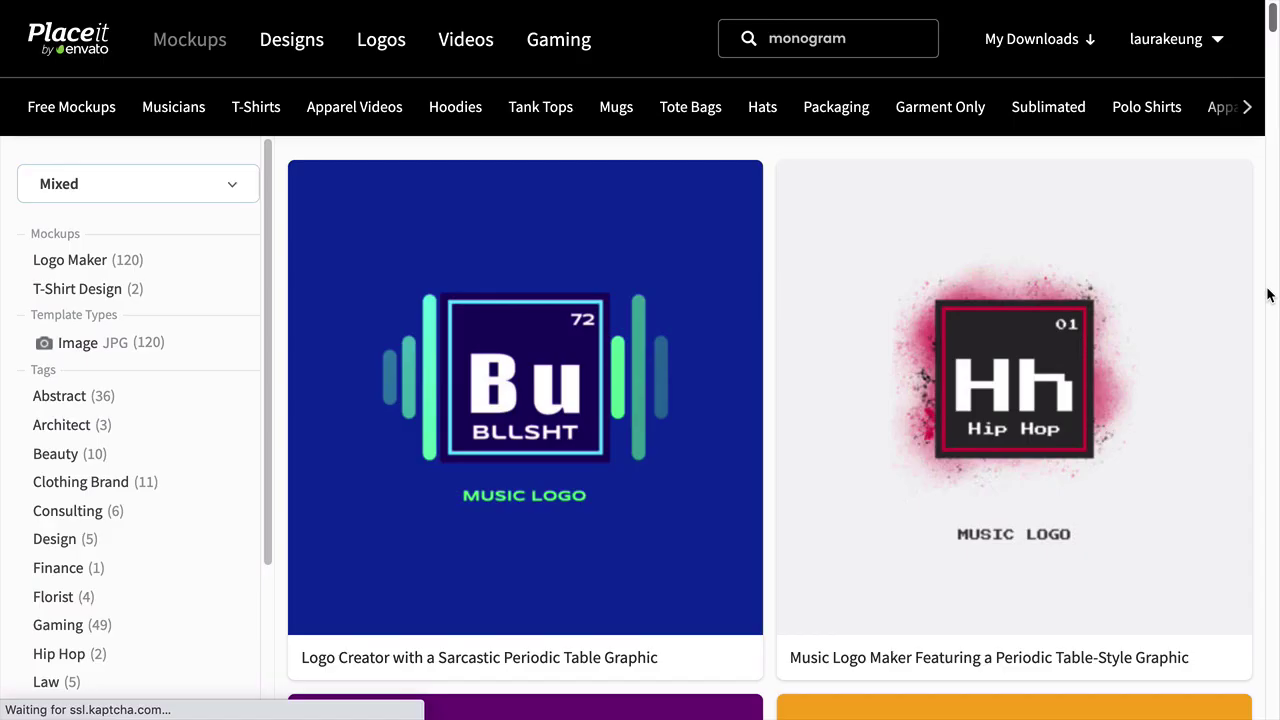
pyautogui.scroll(-2, 1266, 292)
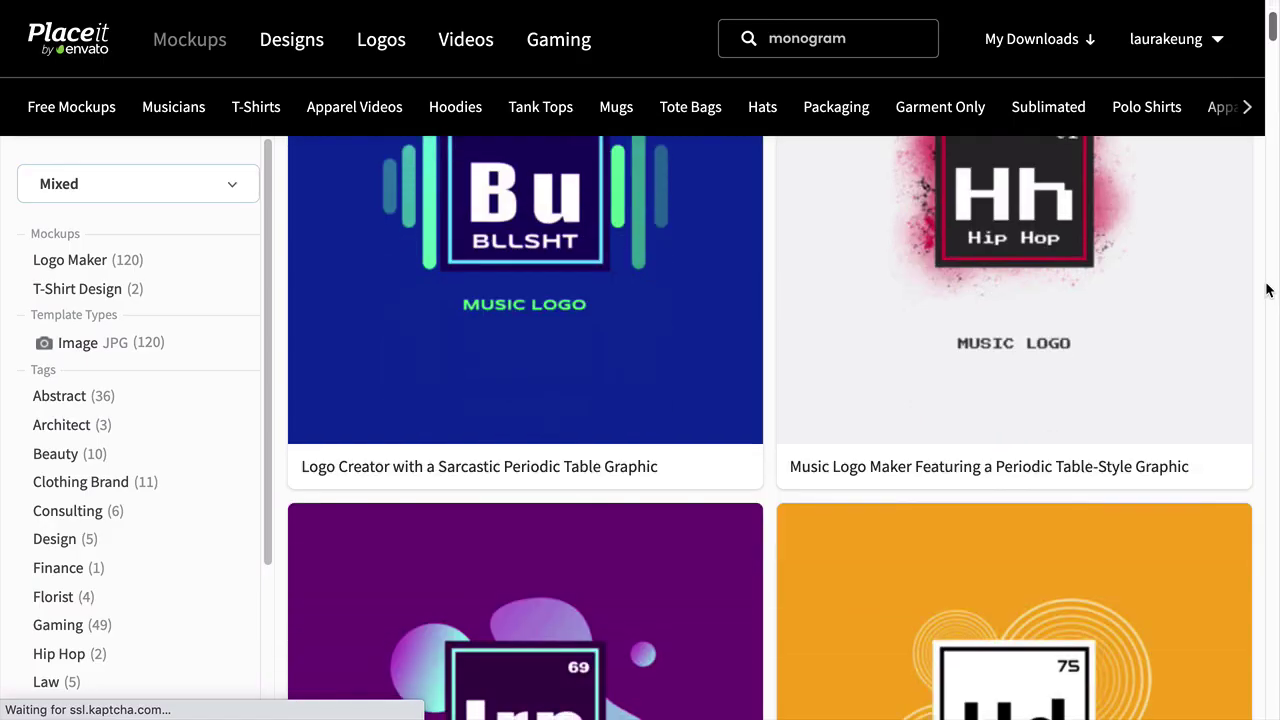
pyautogui.scroll(-5, 1266, 292)
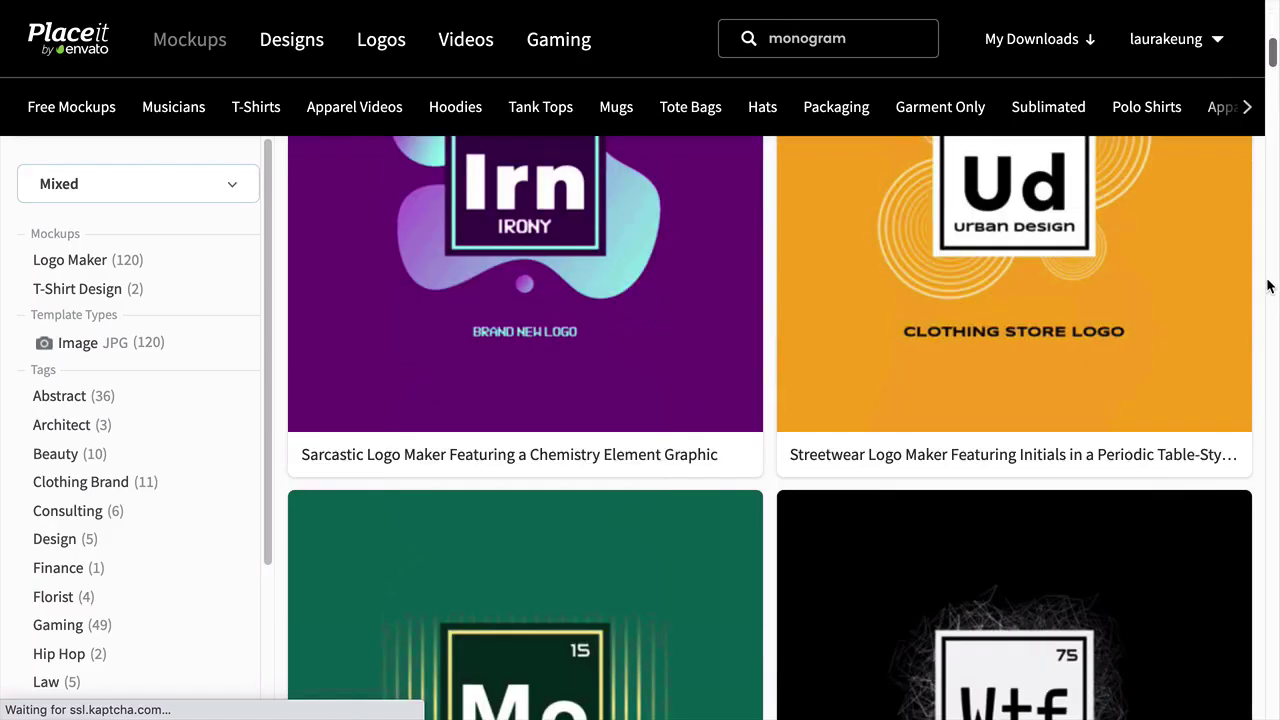
pyautogui.scroll(-3, 1266, 288)
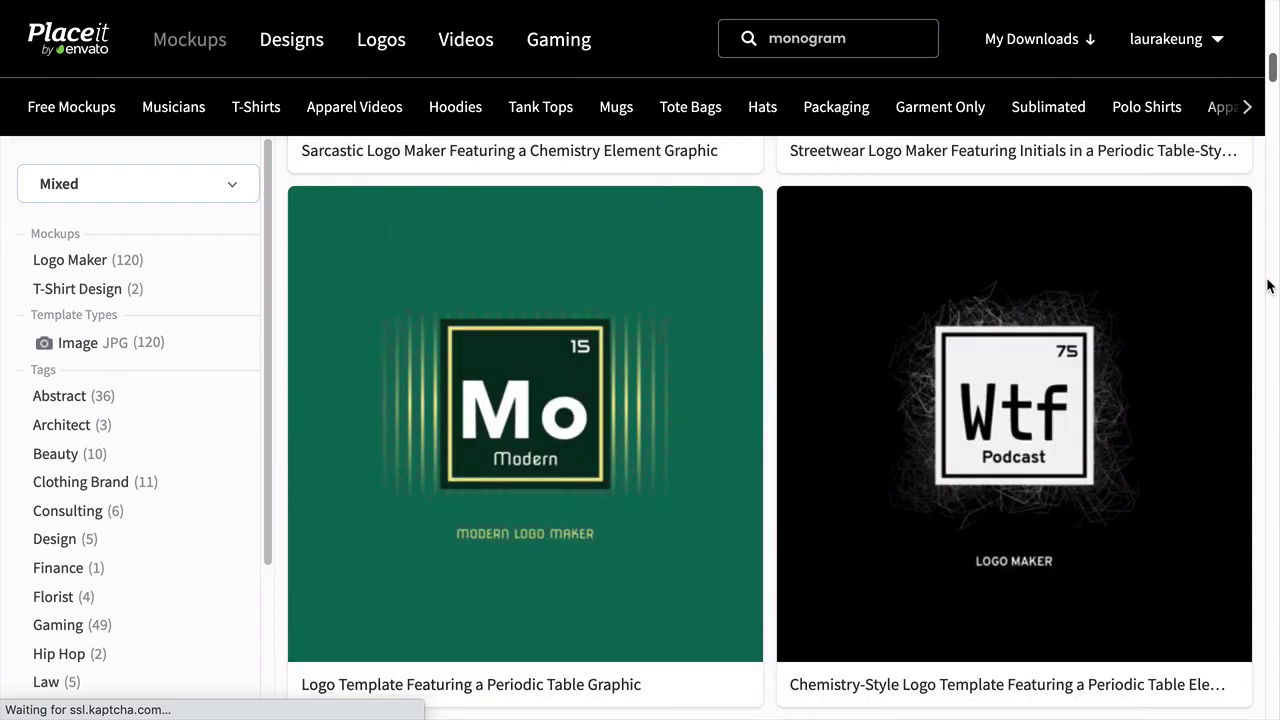
pyautogui.scroll(-4, 1267, 287)
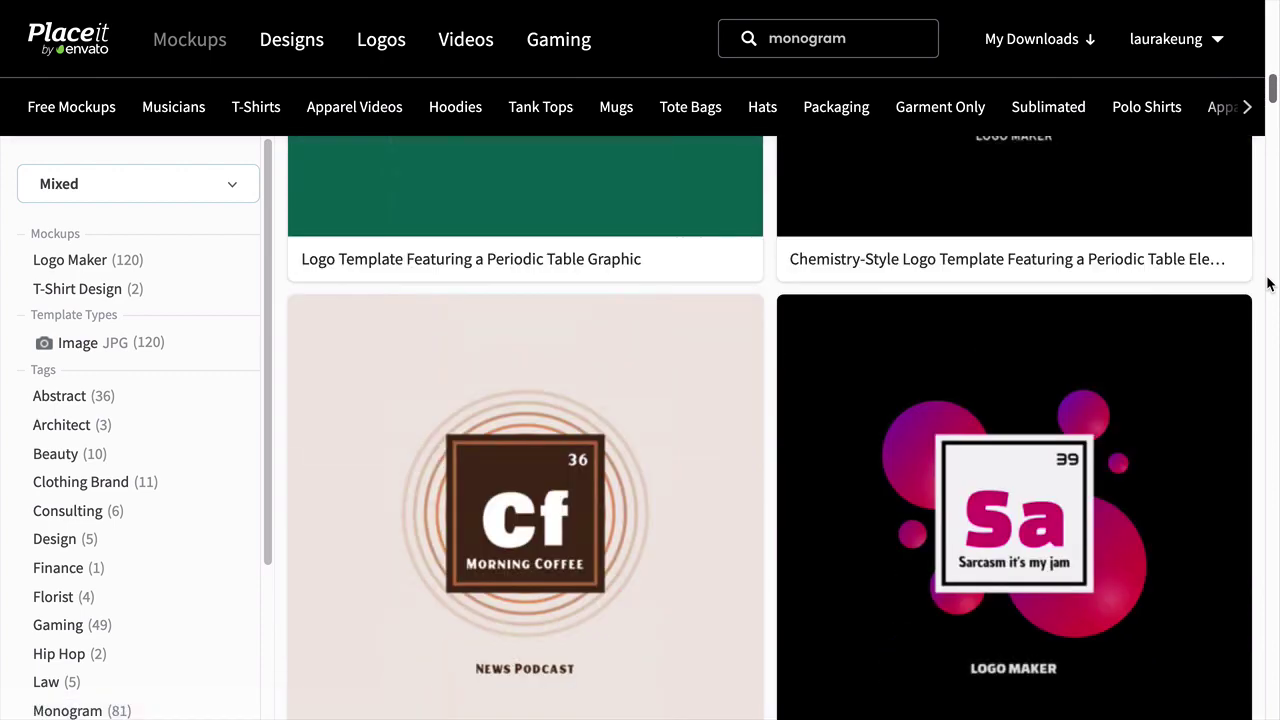
pyautogui.scroll(-6, 1267, 279)
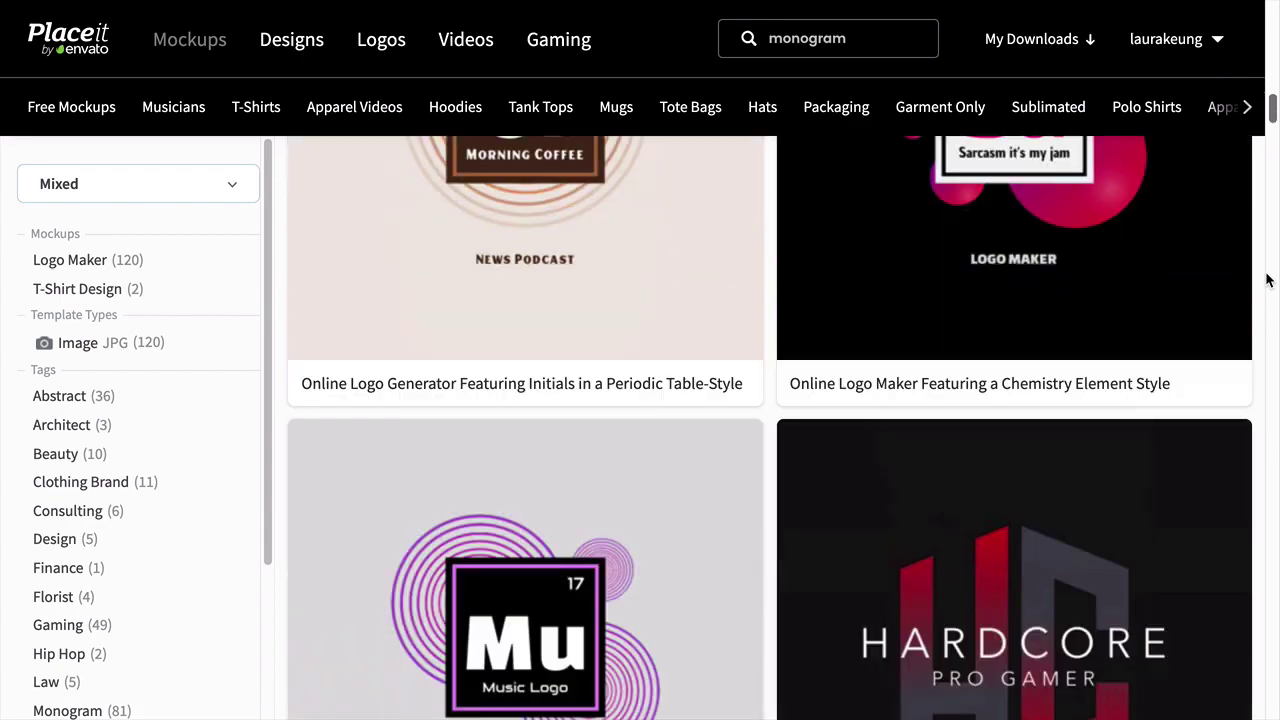